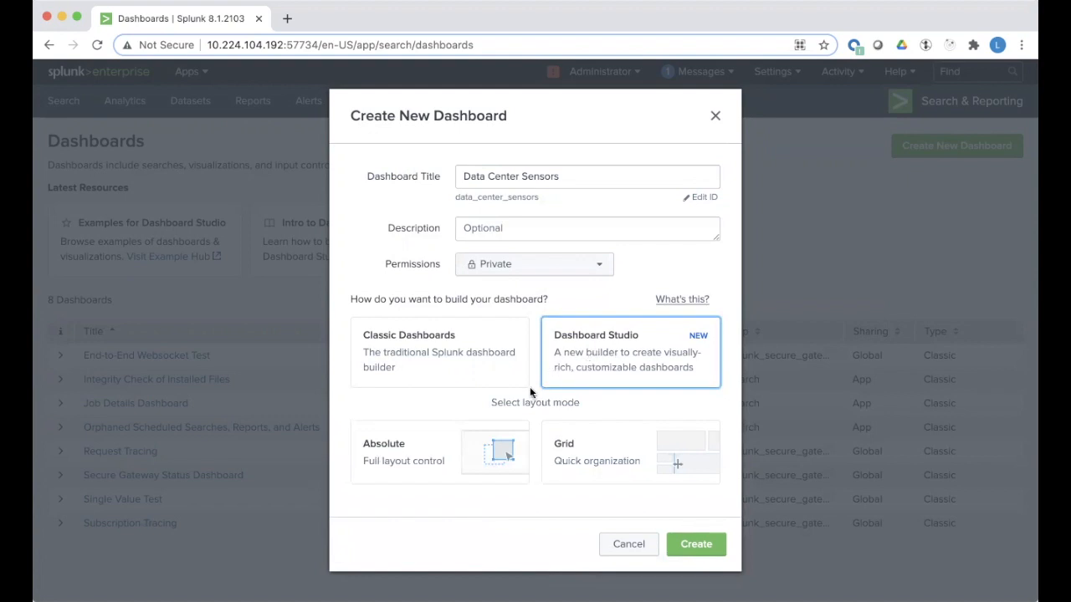
Create the Data Center Sensors dashboard in Dashboard Studio with the Absolute layout mode
click(448, 452)
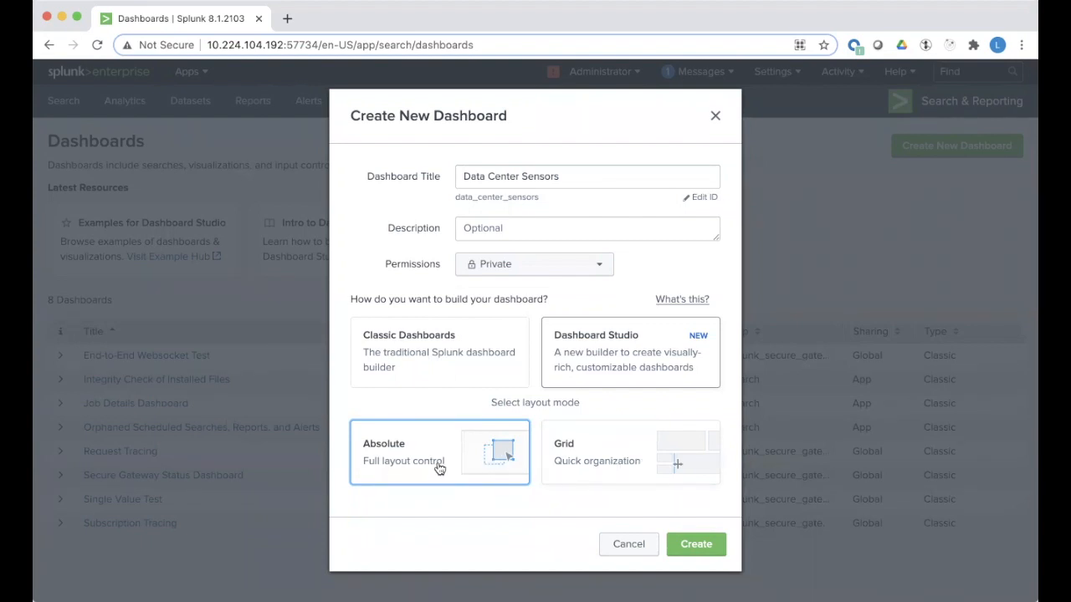
click(693, 544)
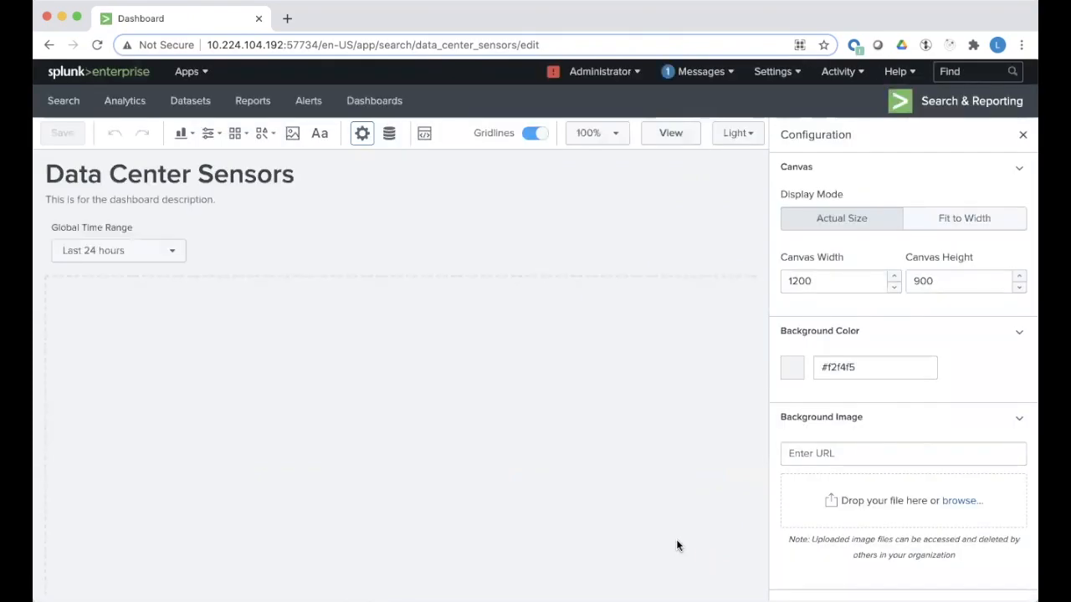
Switch the dashboard to the Dark theme and set the canvas display mode to Fit to Width
click(735, 135)
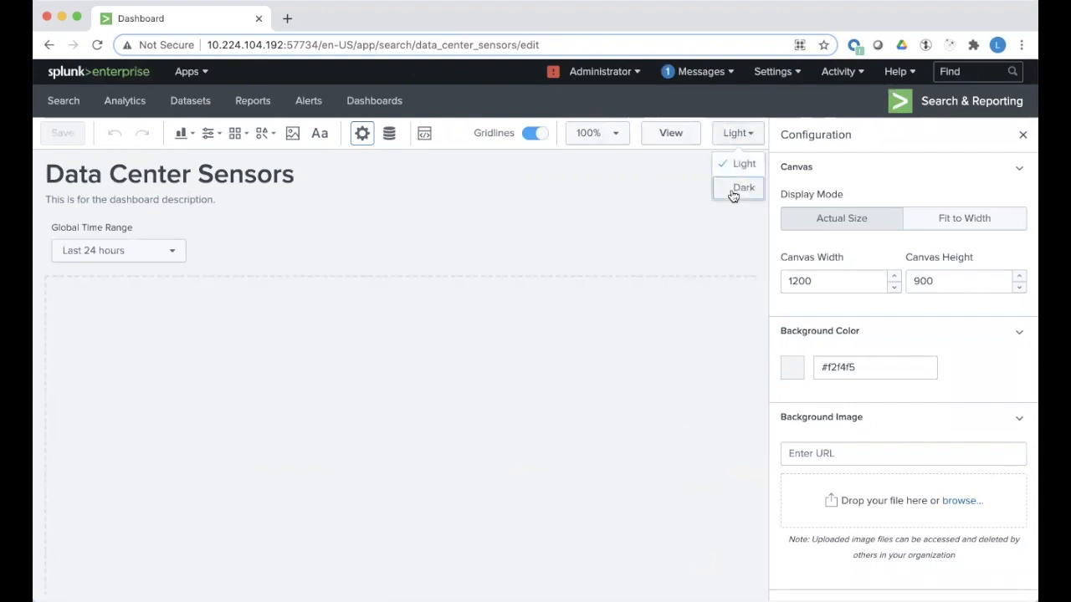
click(733, 189)
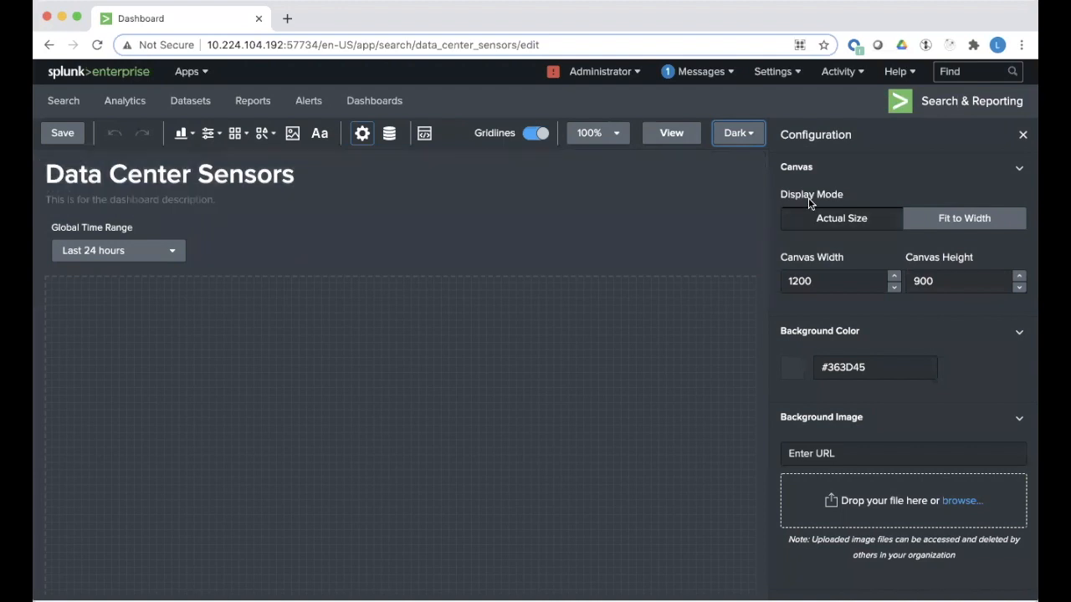
click(966, 230)
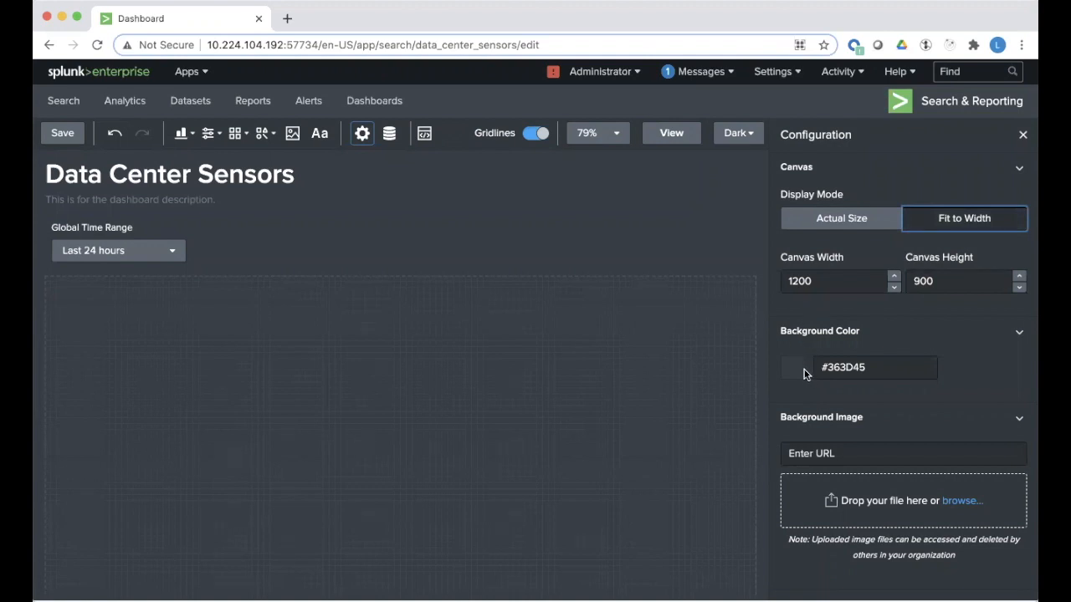
Set the canvas background image to the examples-hub datacenter Background_v2.png URL and scale it with Cover
click(814, 452)
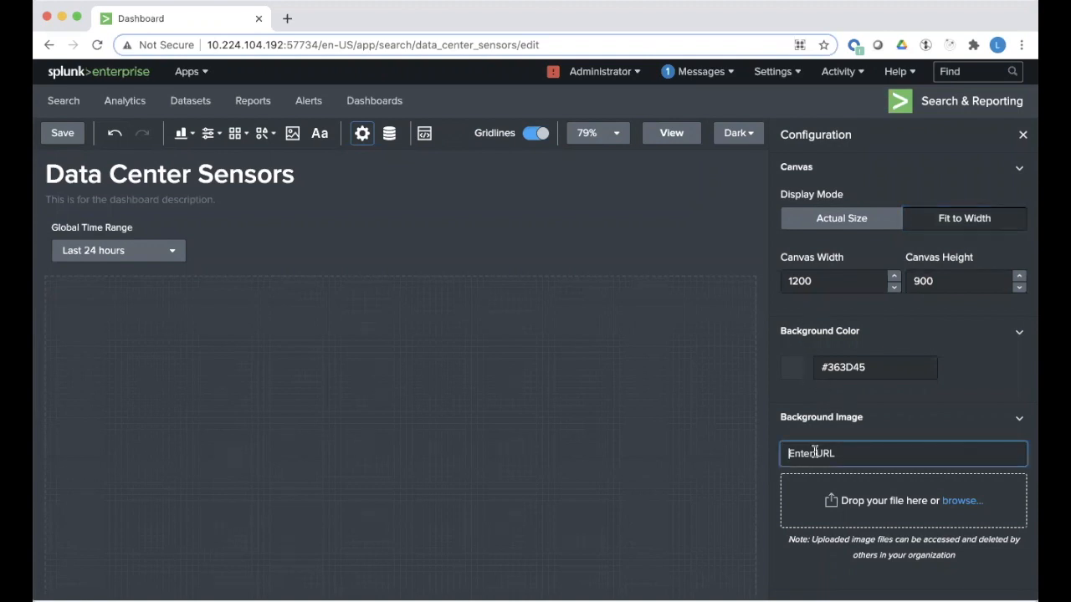
key(super+v)
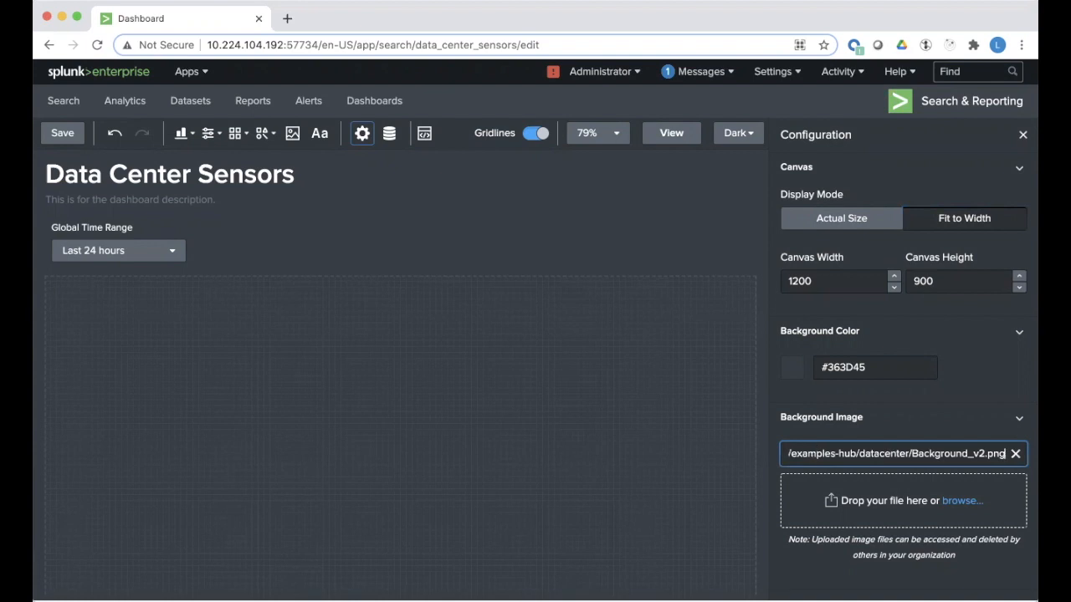
key(Return)
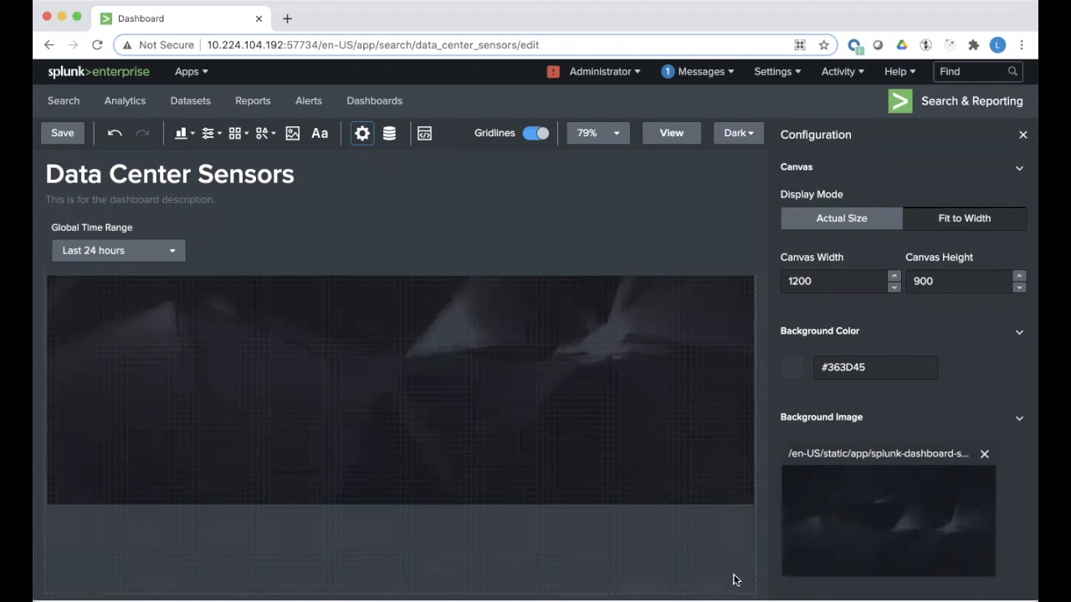
scroll(856, 545, down, 5)
click(846, 441)
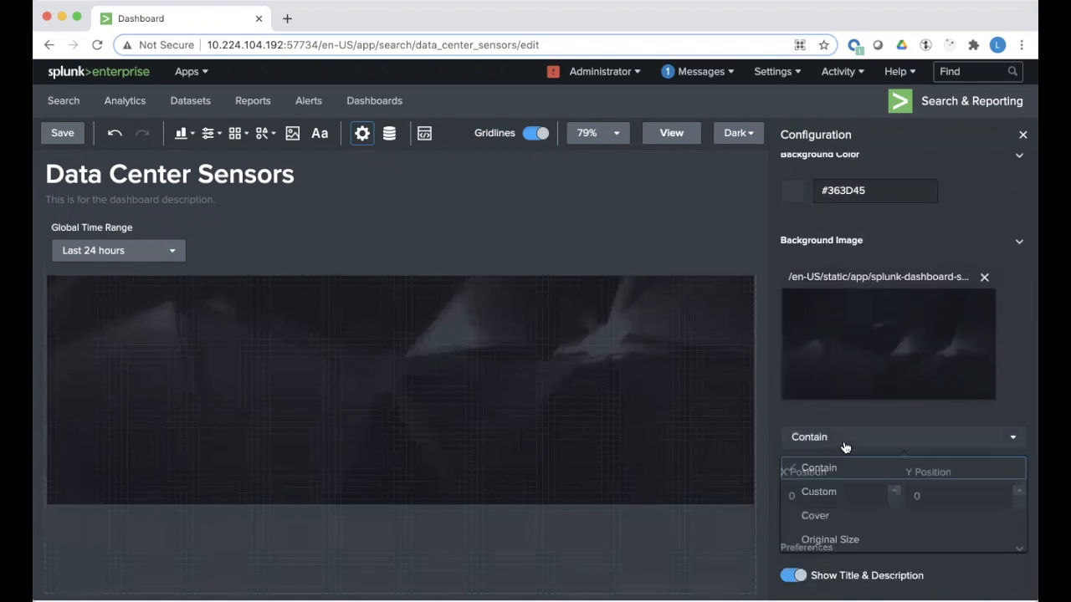
click(815, 516)
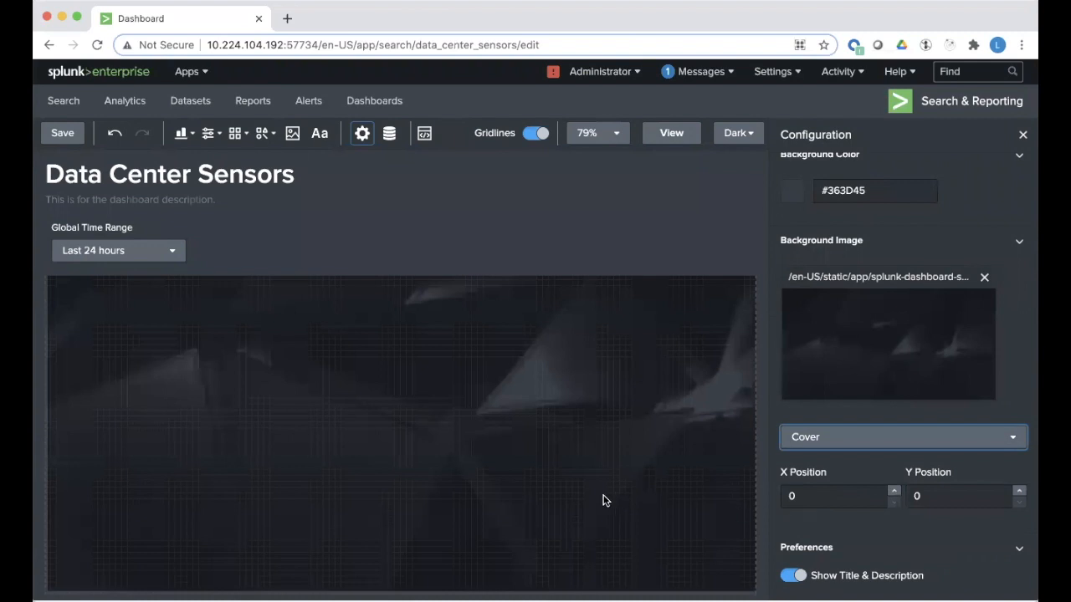
Add an image to the canvas using the copied examples-hub datacenter Servers.png URL
click(293, 137)
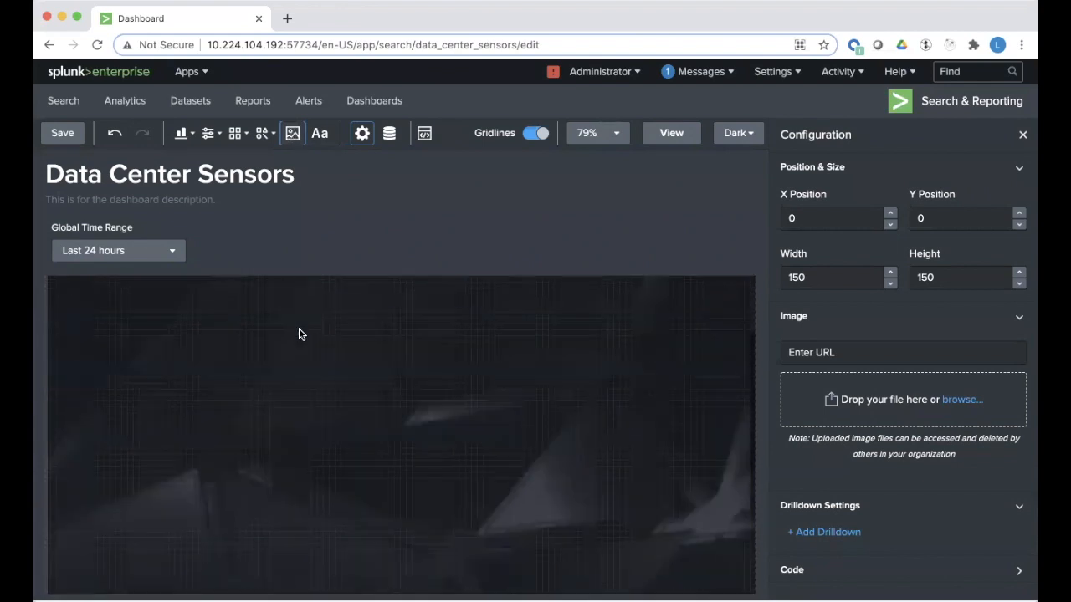
click(838, 352)
key(super+v)
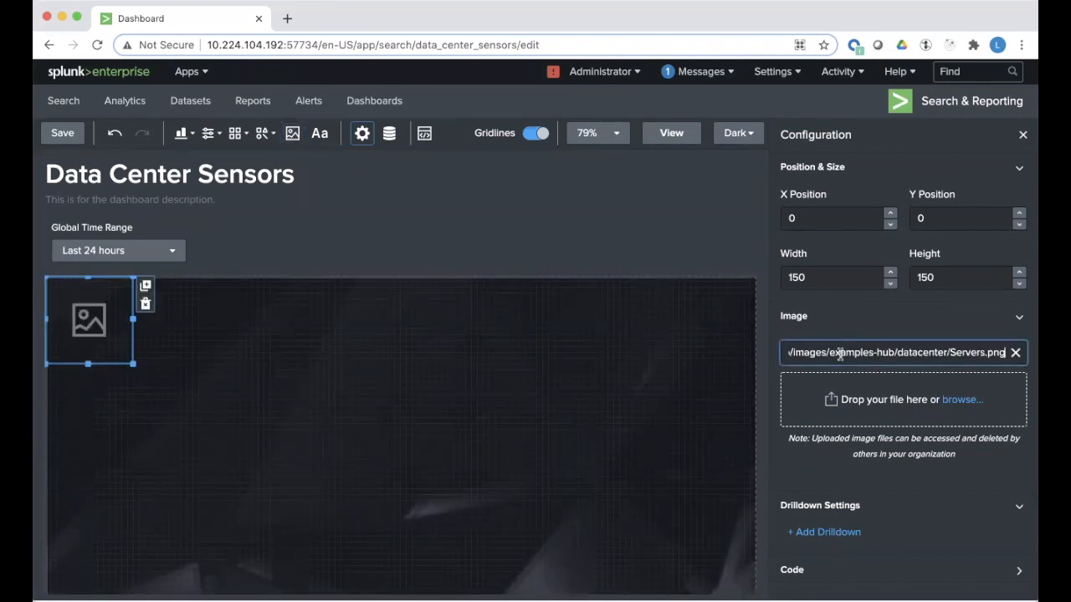
key(Return)
Enlarge the servers image to about 730 by 600 and place it near the canvas's lower-left corner at about X 20, Y 270
drag(92, 323, 126, 478)
scroll(275, 482, down, 4)
drag(115, 341, 251, 478)
drag(70, 464, 57, 557)
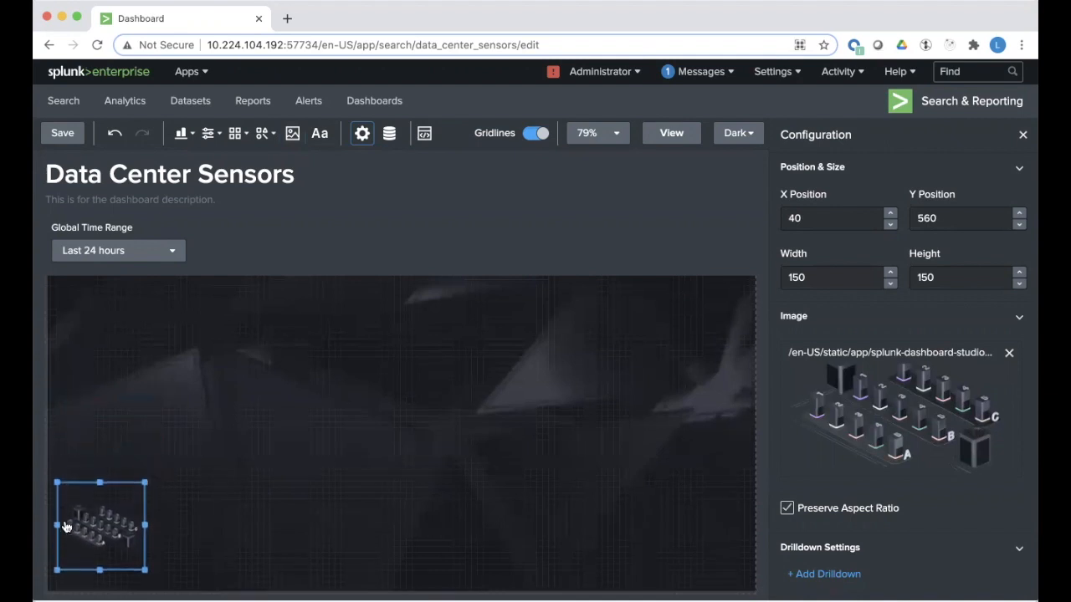
drag(149, 485, 487, 268)
drag(272, 379, 276, 338)
Add a SingleValue visualization and assign the existing Power Util search as its primary data source
scroll(473, 358, up, 2)
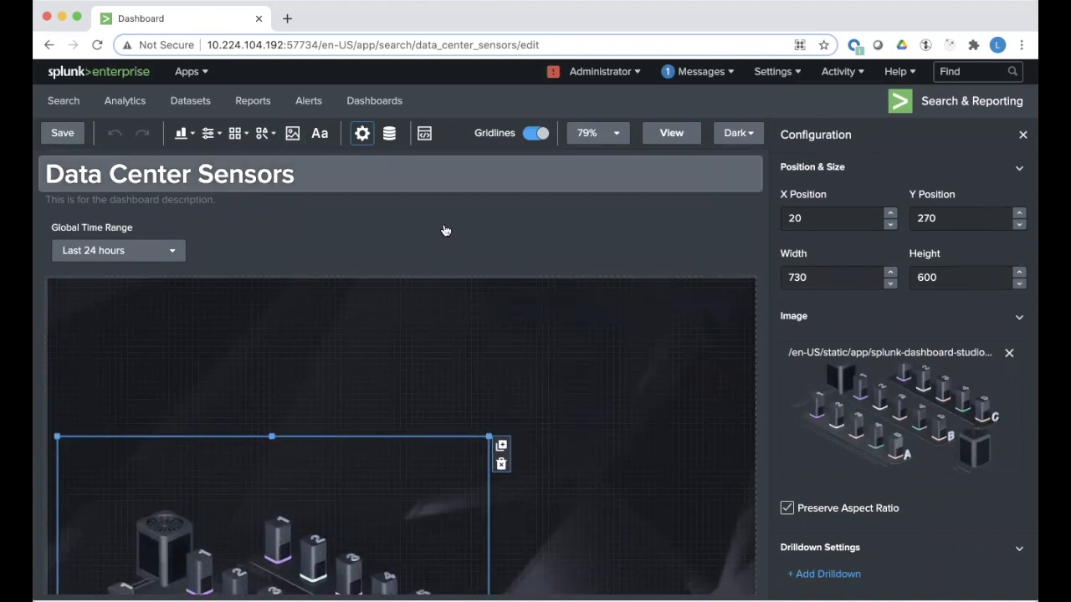
click(182, 134)
scroll(205, 268, down, 6)
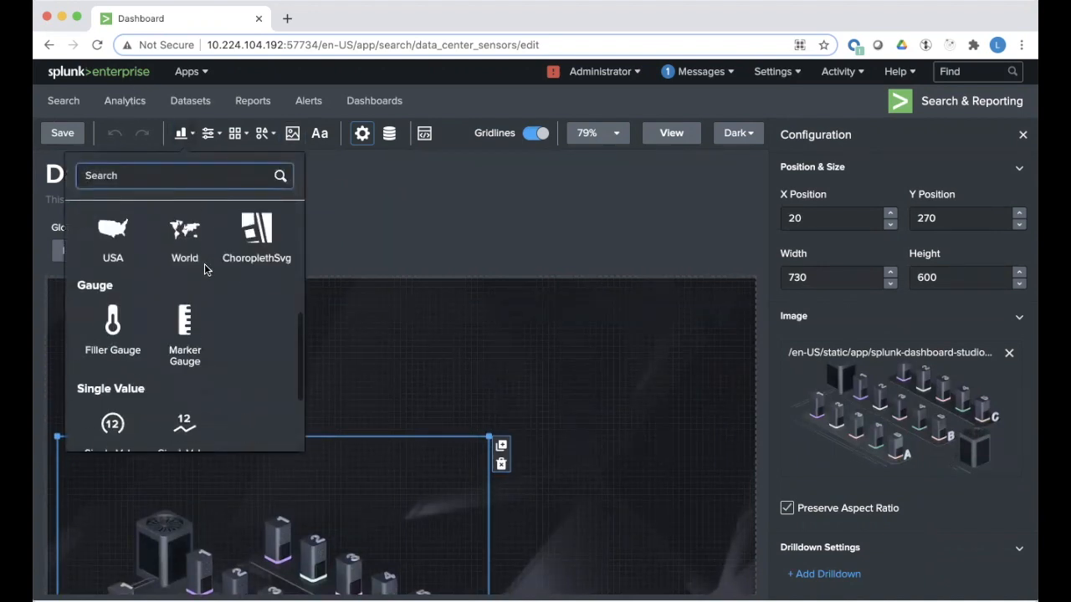
click(178, 290)
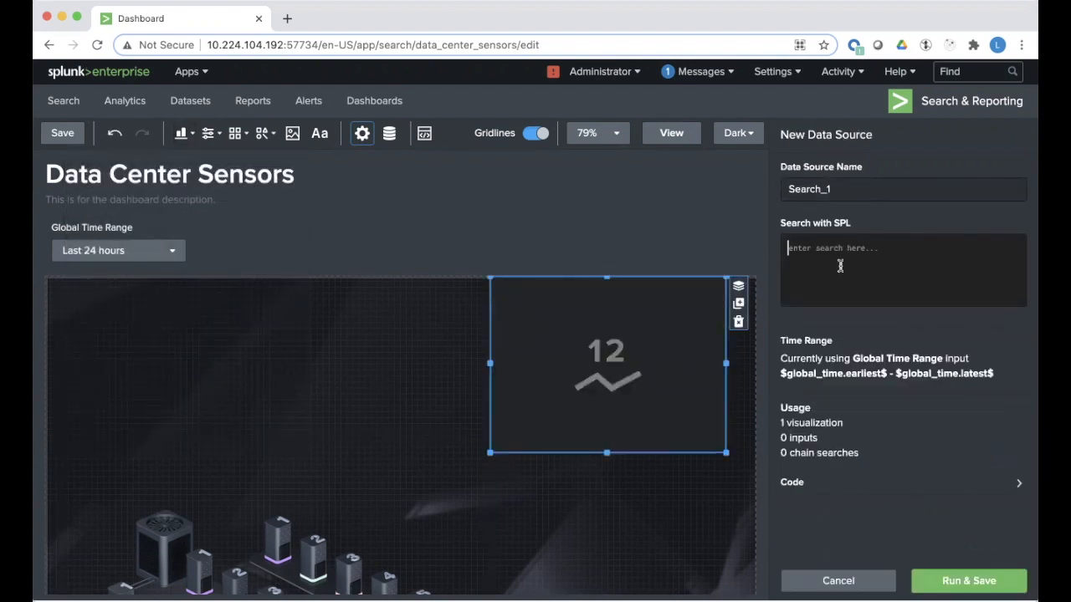
click(853, 578)
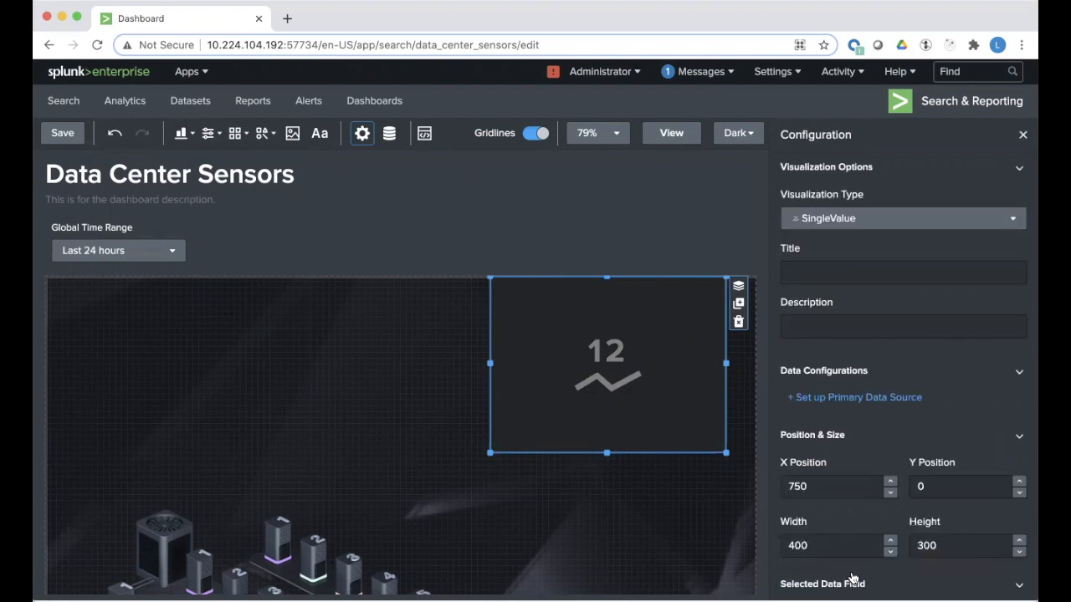
click(826, 401)
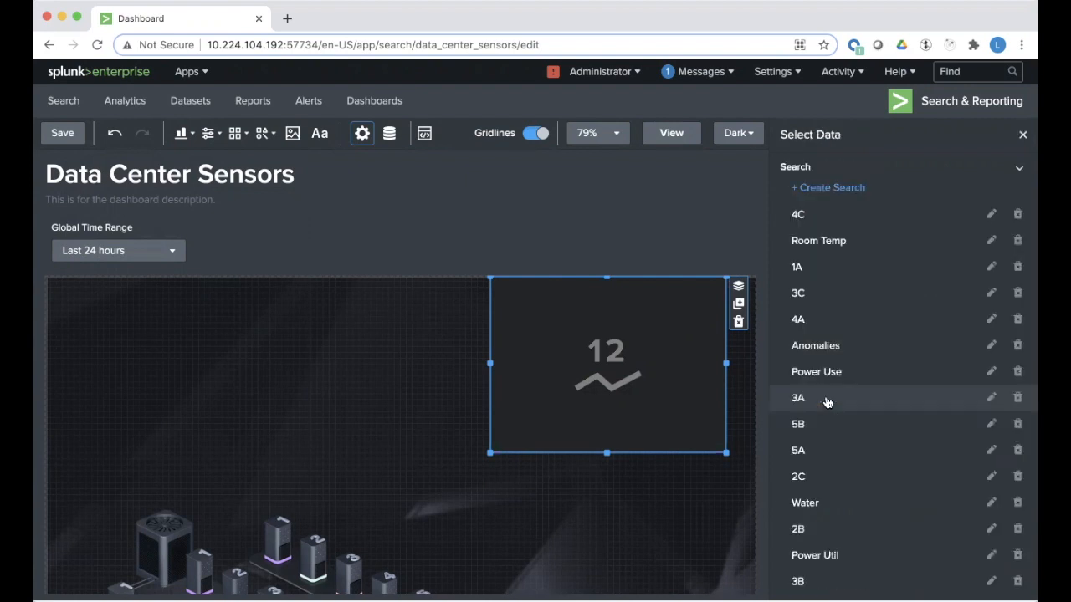
click(835, 556)
Title the single value Power Utilization and place it at X 20, Y 20, shrunk to a height of about 140
click(812, 271)
text(Power Utilization)
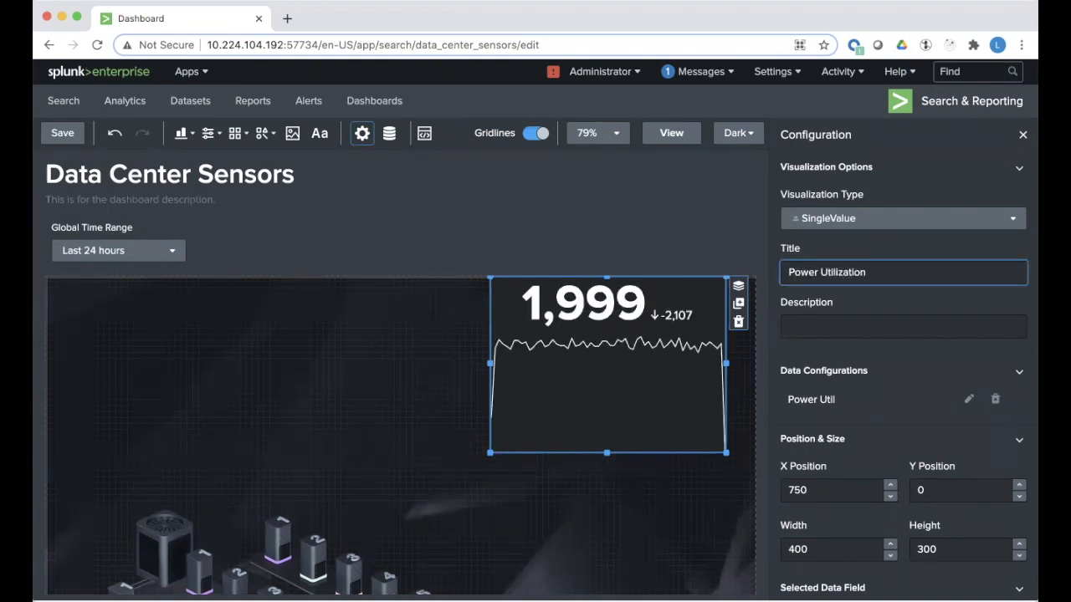
drag(655, 381, 256, 405)
drag(293, 464, 180, 357)
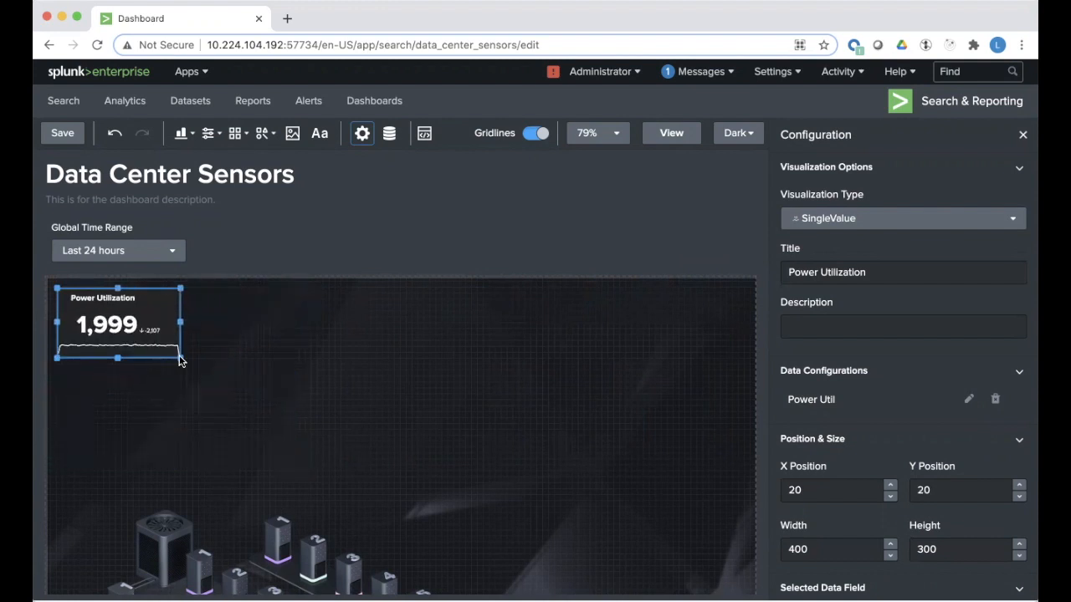
drag(180, 360, 204, 369)
Set the trend display of the Power Utilization single value to Percent
scroll(879, 467, down, 3)
scroll(877, 467, down, 3)
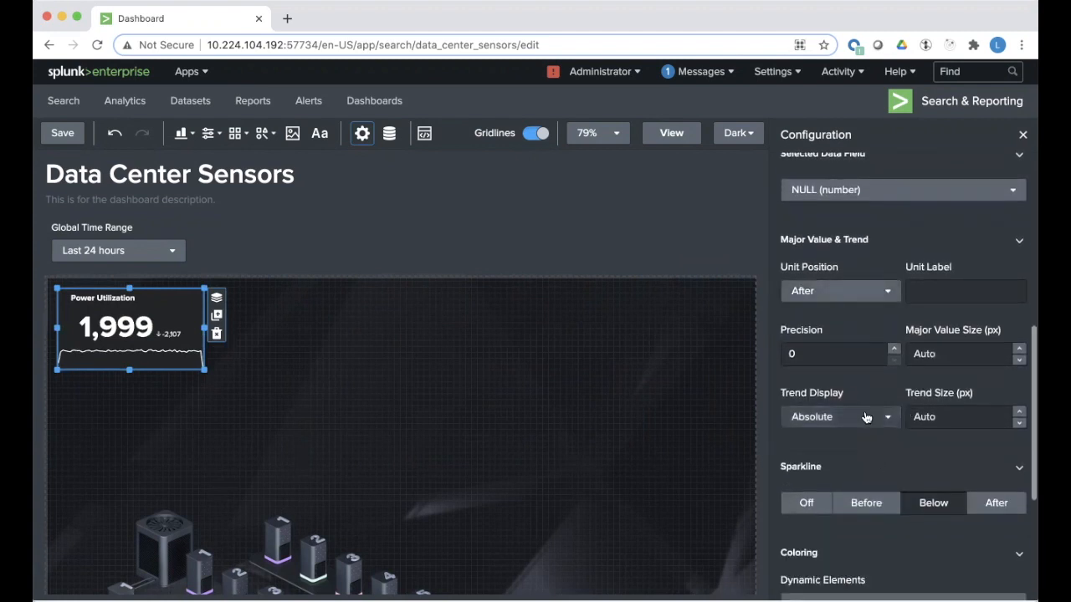
click(866, 418)
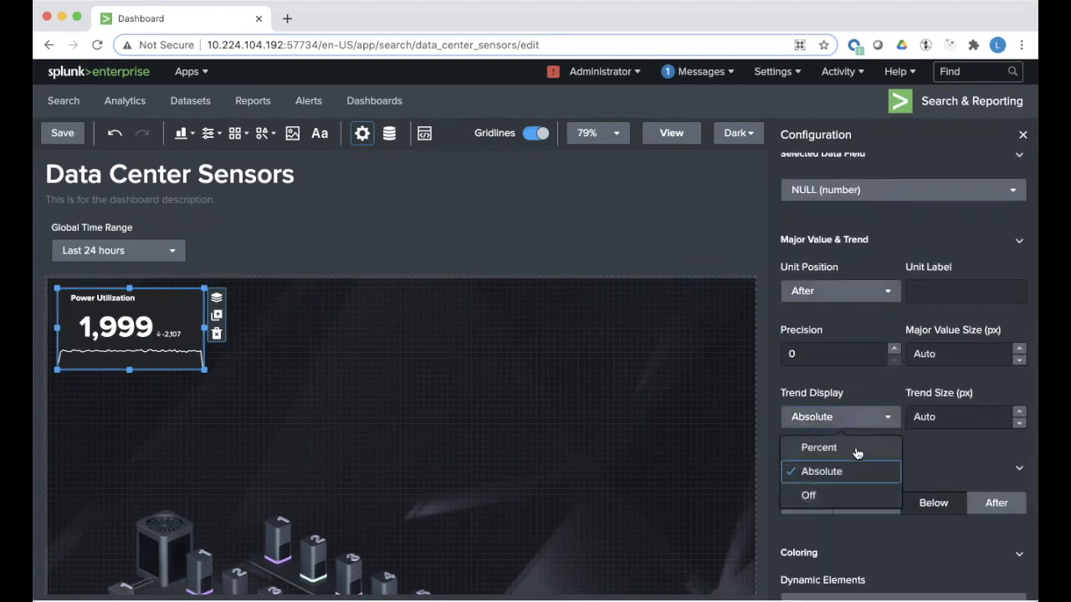
click(857, 449)
Color the trend dynamically with the Light Colors palette, reversed so values below 0 are green and 0 and greater are red
scroll(856, 453, down, 2)
scroll(856, 452, down, 1)
scroll(849, 451, down, 1)
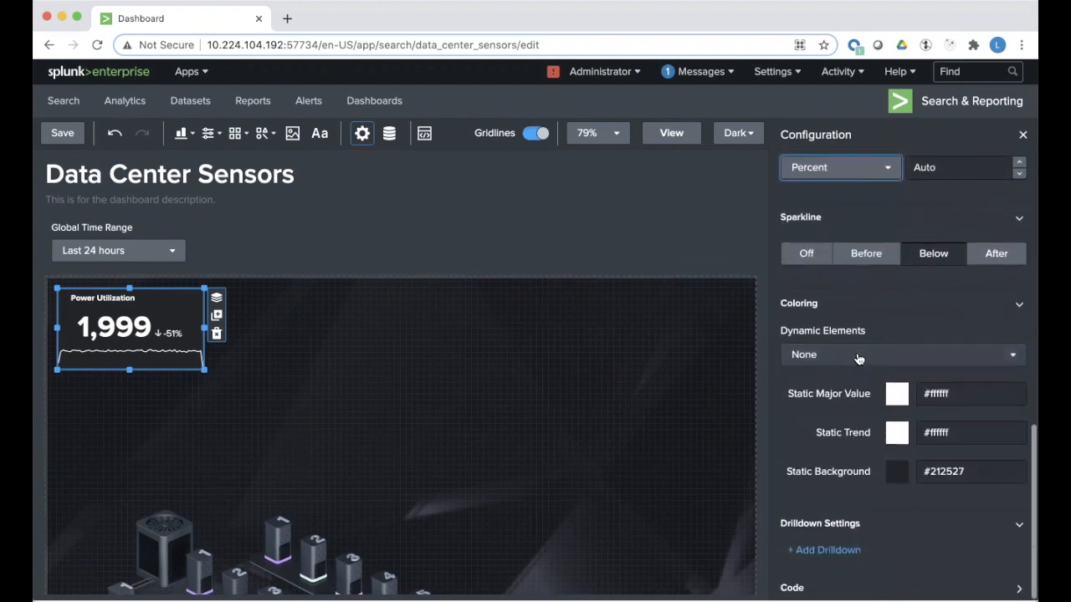
click(858, 356)
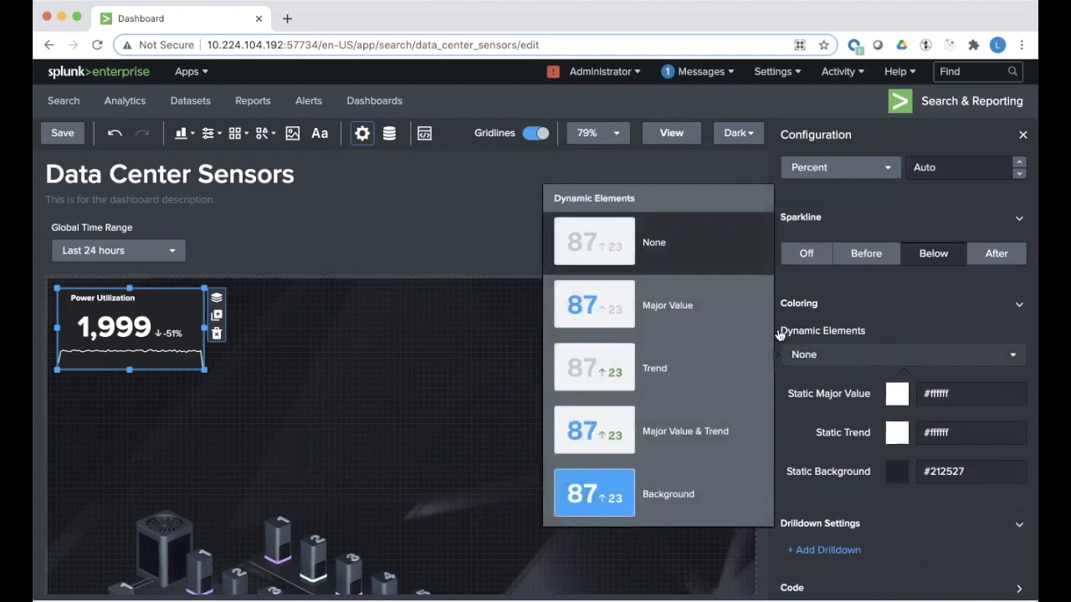
click(687, 378)
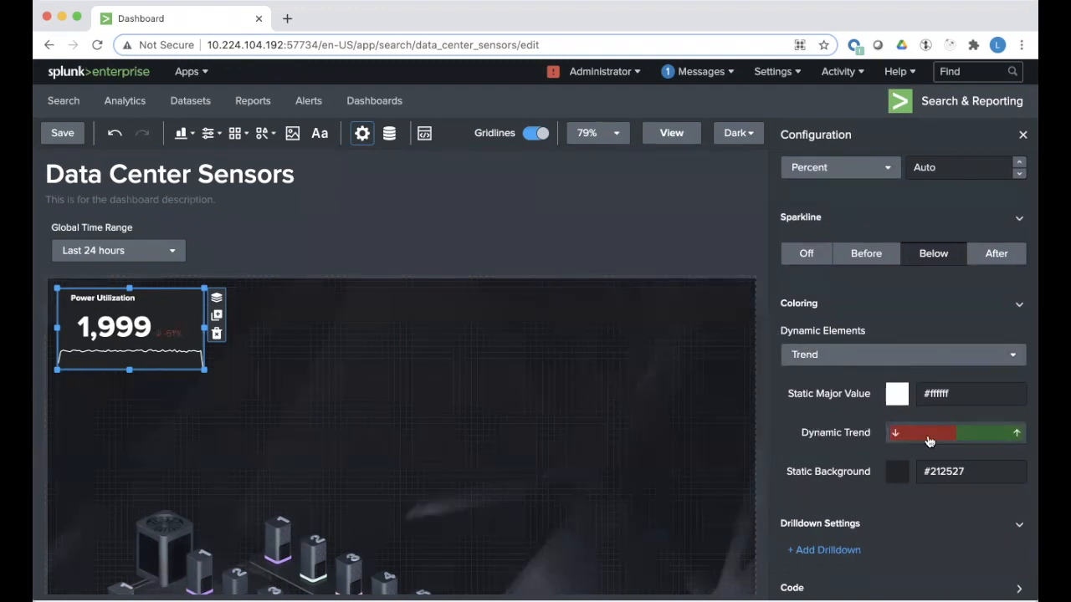
click(929, 441)
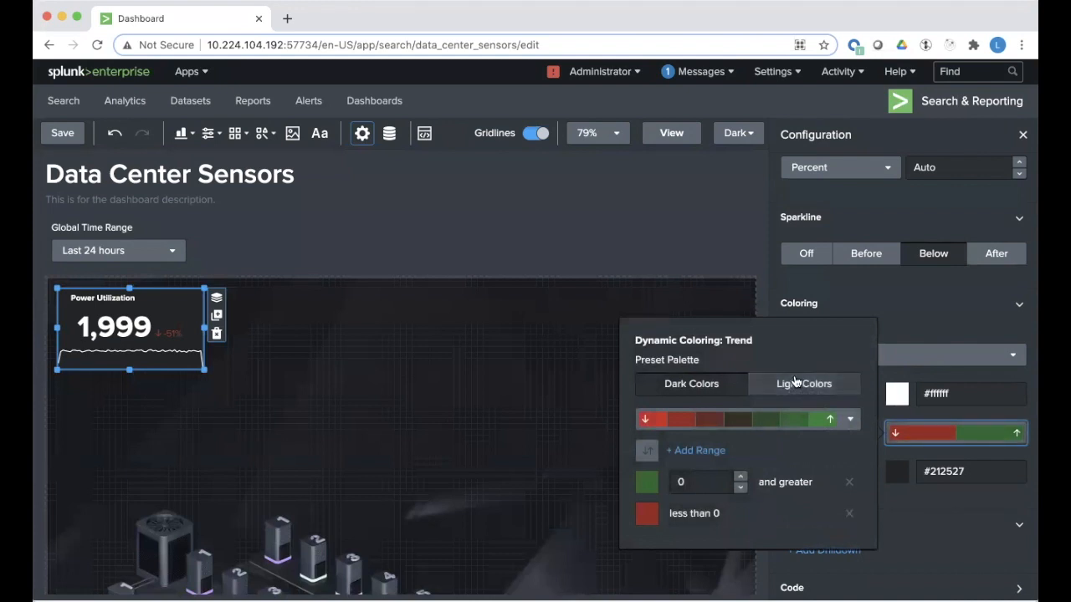
click(795, 382)
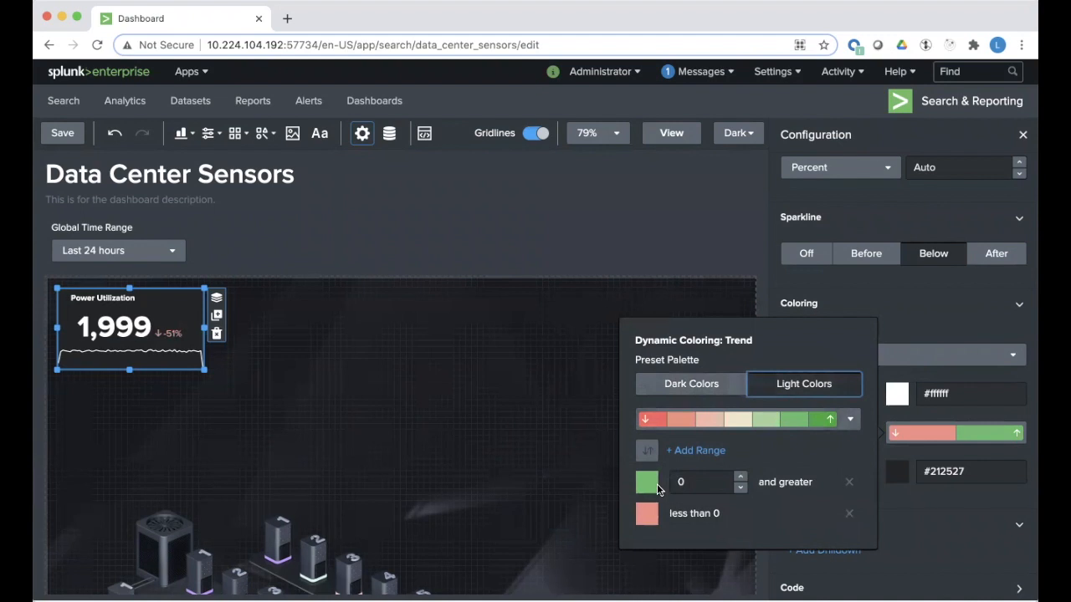
click(648, 452)
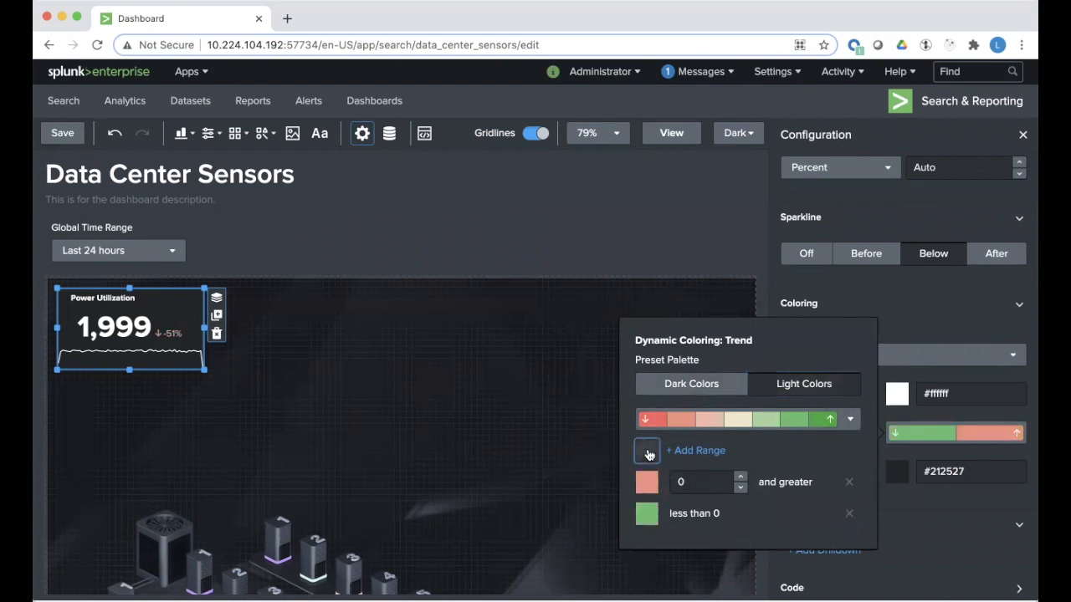
Set the static background of the Power Utilization single value to black, #000000
click(895, 474)
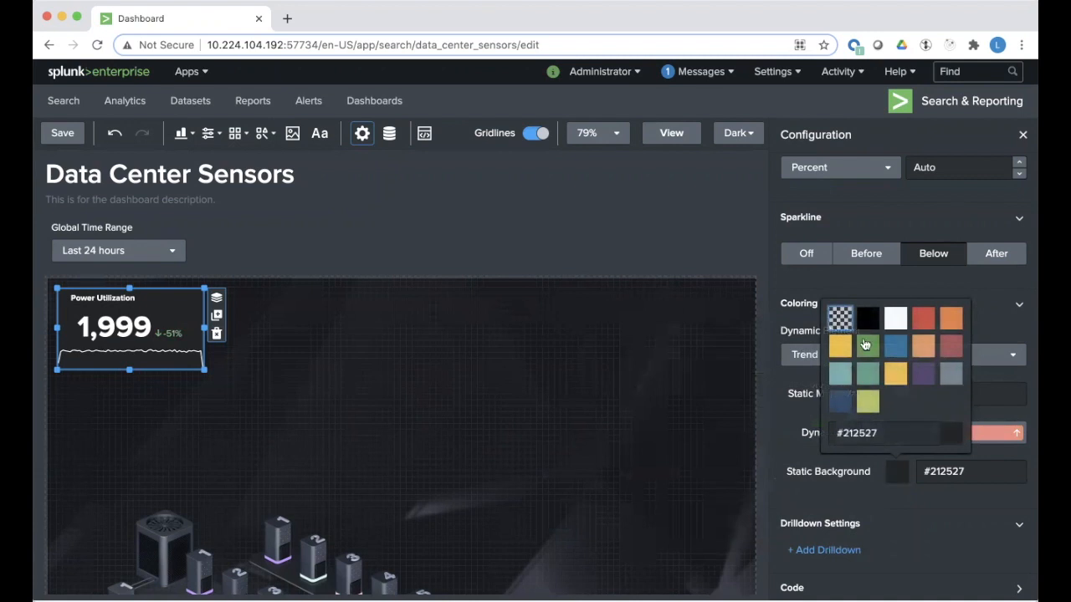
click(867, 321)
click(868, 318)
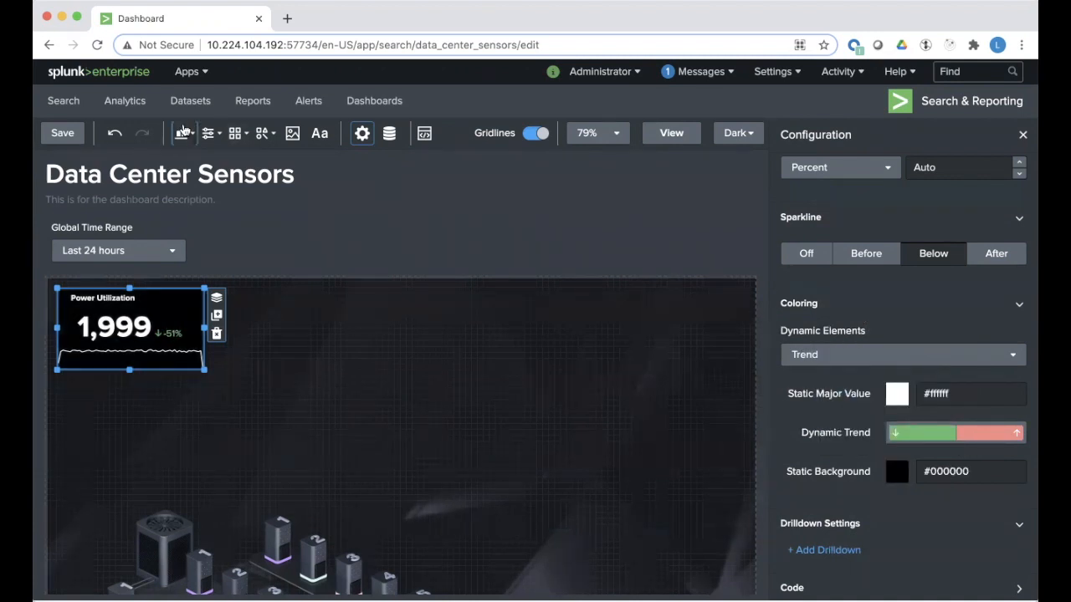
Add another SingleValue visualization to the canvas
click(182, 133)
scroll(226, 292, down, 5)
scroll(225, 291, down, 2)
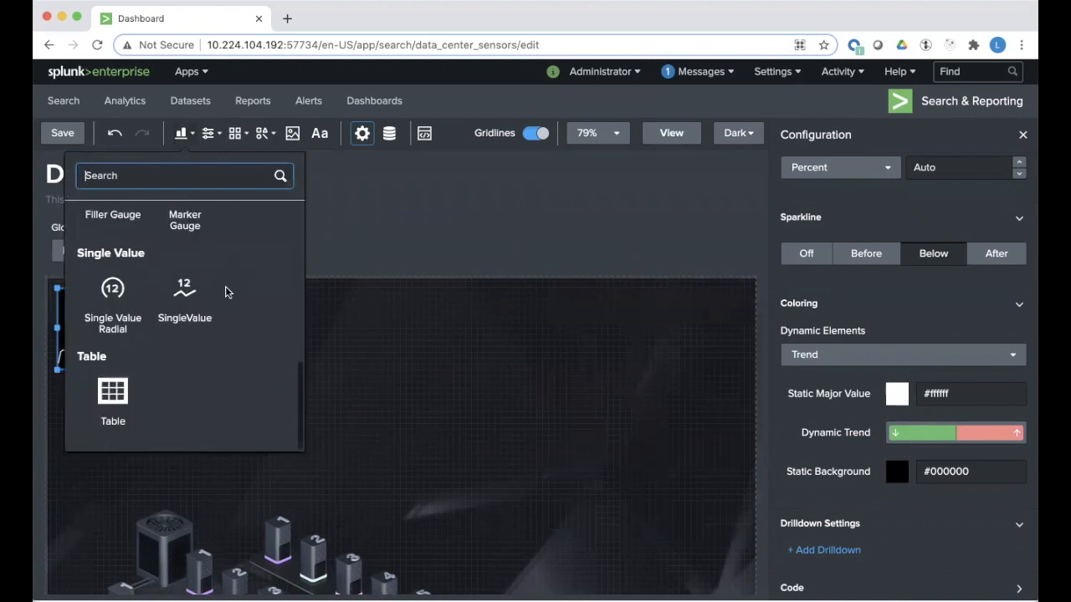
click(209, 290)
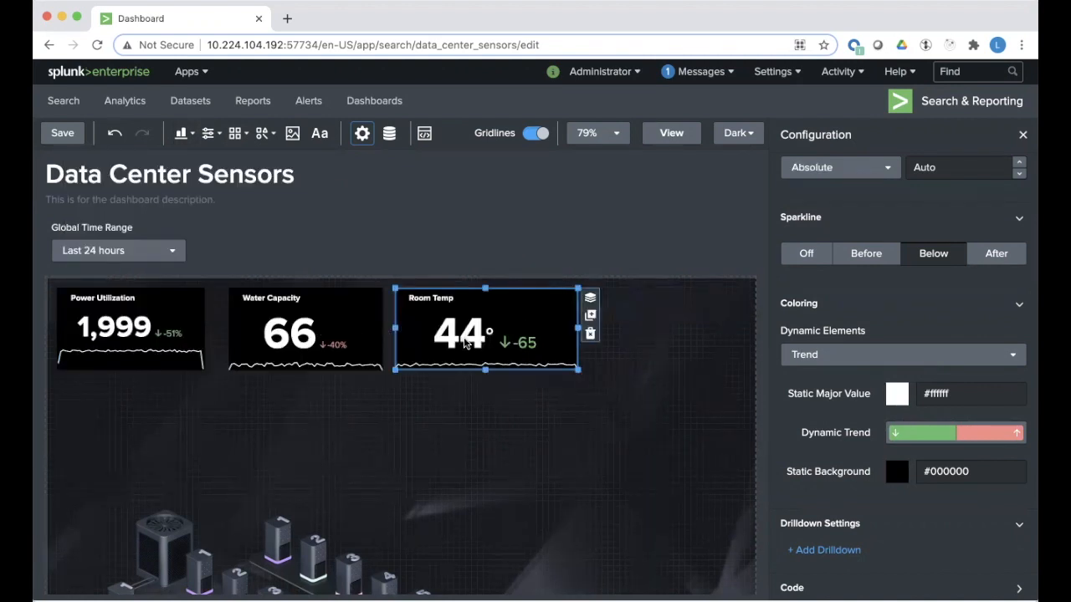
Select the Power Utilization, Water Capacity and Room Temp single values together and set their width to 220
shift+click(297, 340)
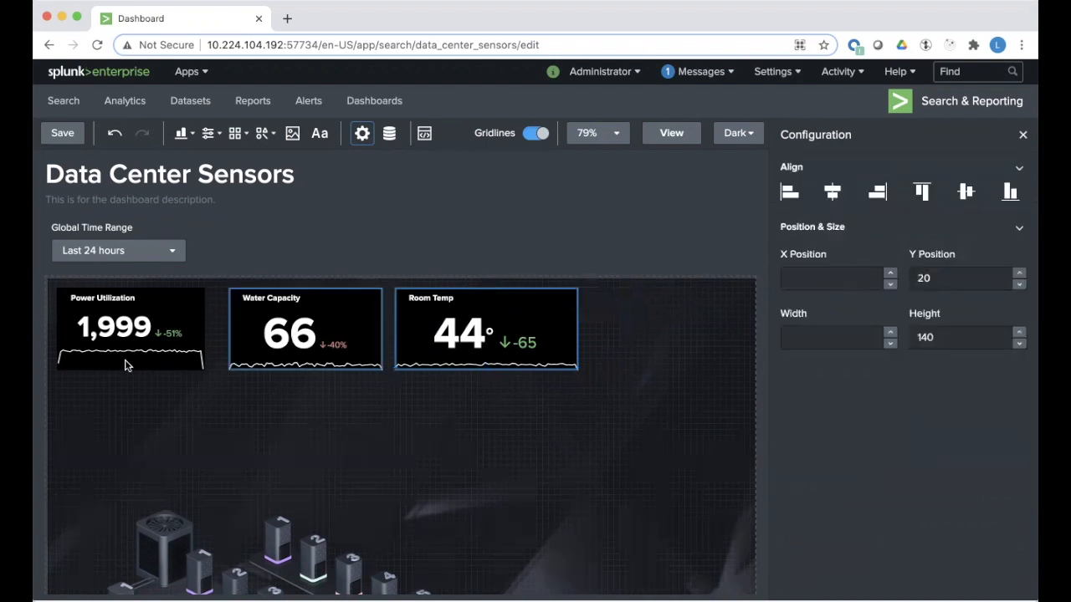
shift+click(125, 349)
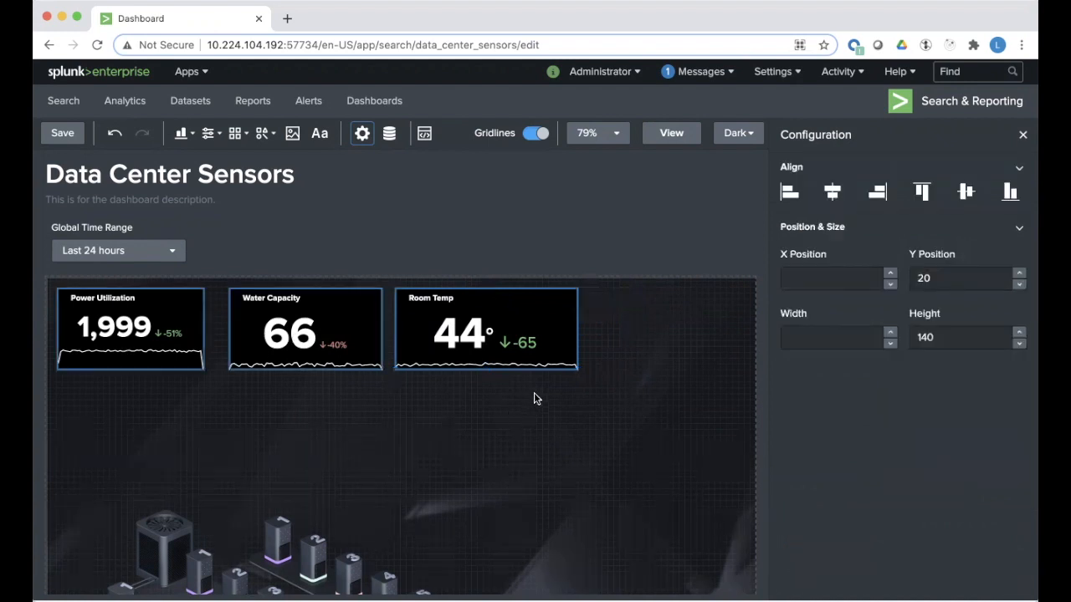
mouse_move(564, 398)
mouse_down()
mouse_move(435, 358)
mouse_move(113, 288)
mouse_up()
click(827, 337)
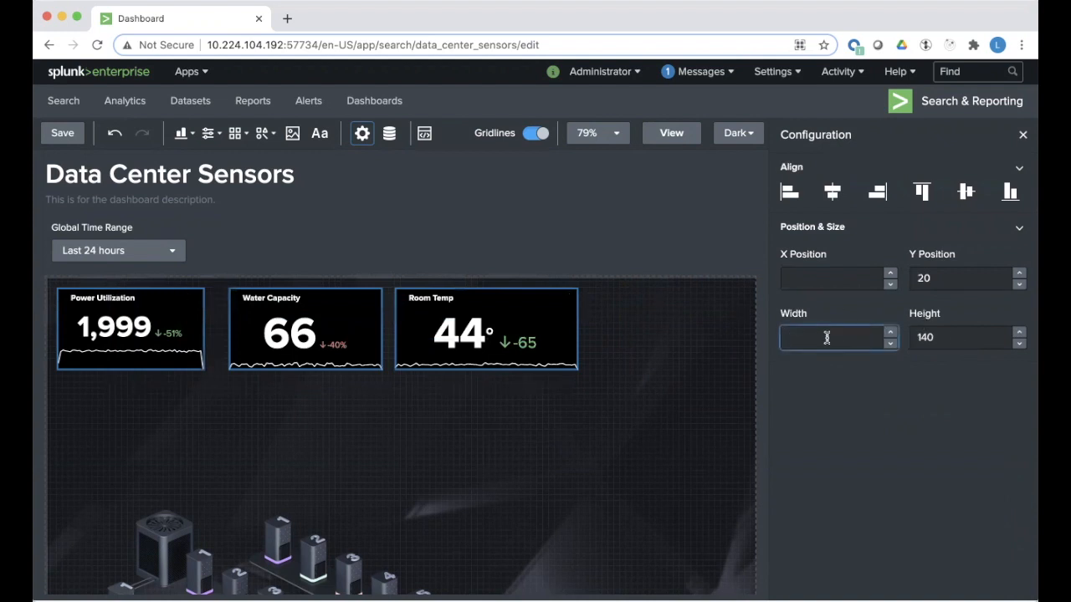
text(220)
key(Return)
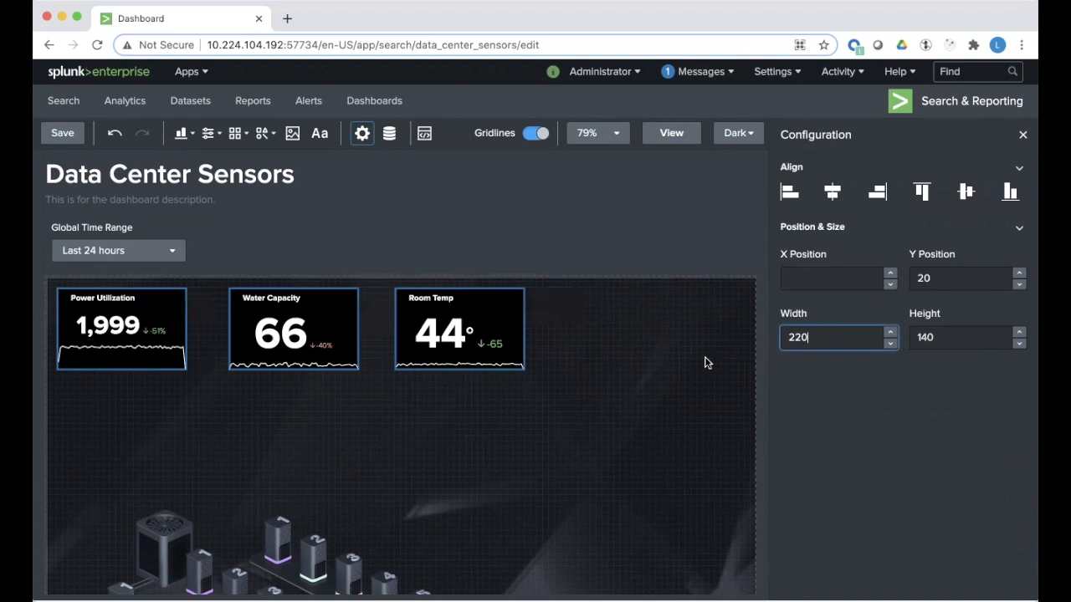
Move Water Capacity and Room Temp closer to Power Utilization in an evenly spaced row, with Room Temp at X 540, Y 20
click(548, 347)
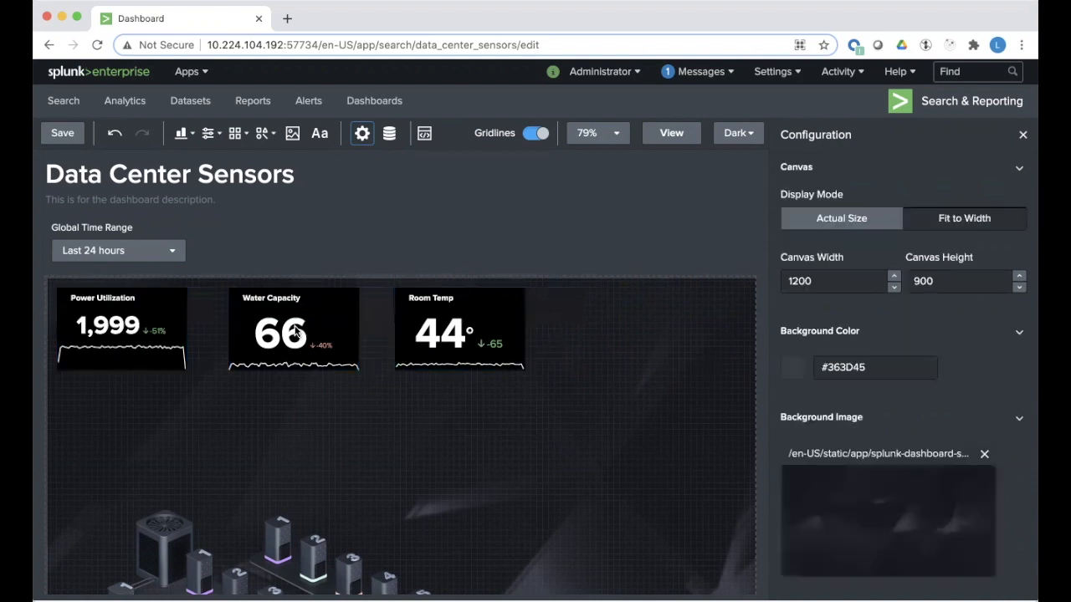
drag(302, 333, 285, 333)
drag(478, 337, 450, 337)
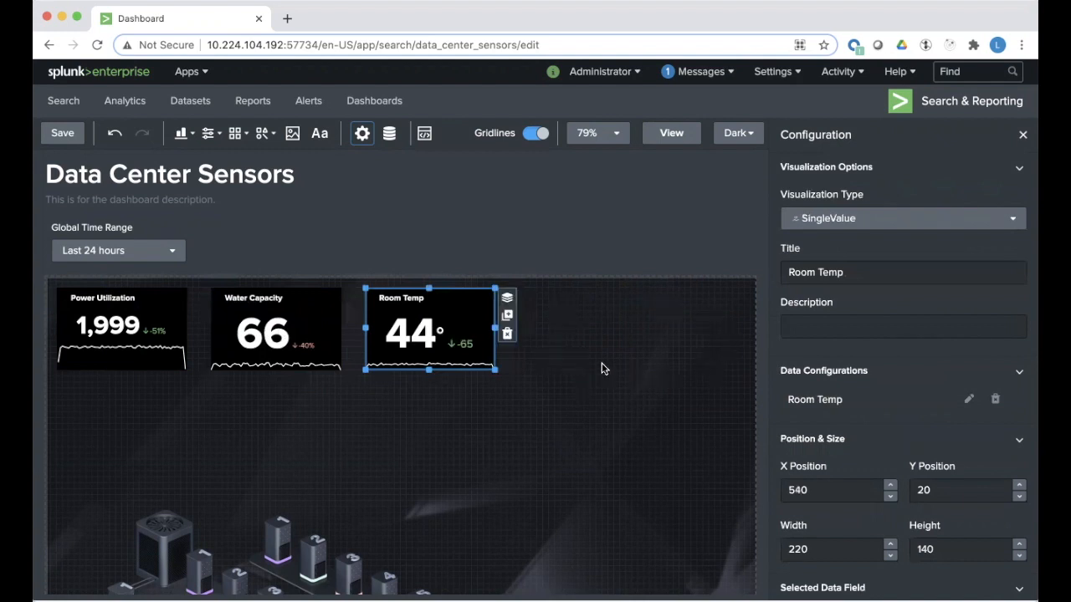
Add another SingleValue visualization to the canvas and assign the existing Current Time search as its primary data source
click(184, 134)
scroll(215, 359, down, 6)
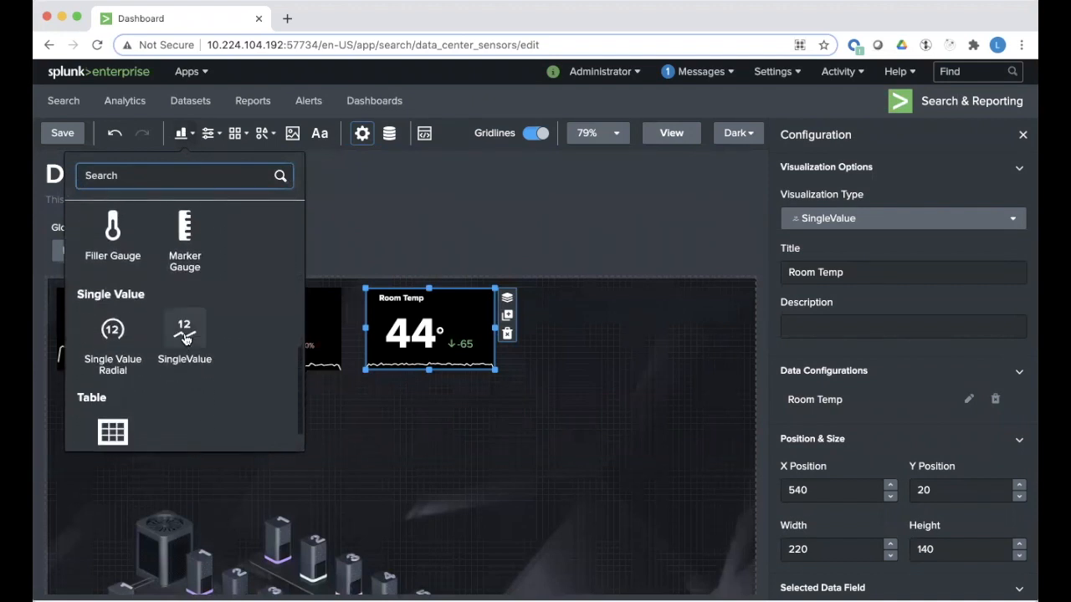
click(186, 339)
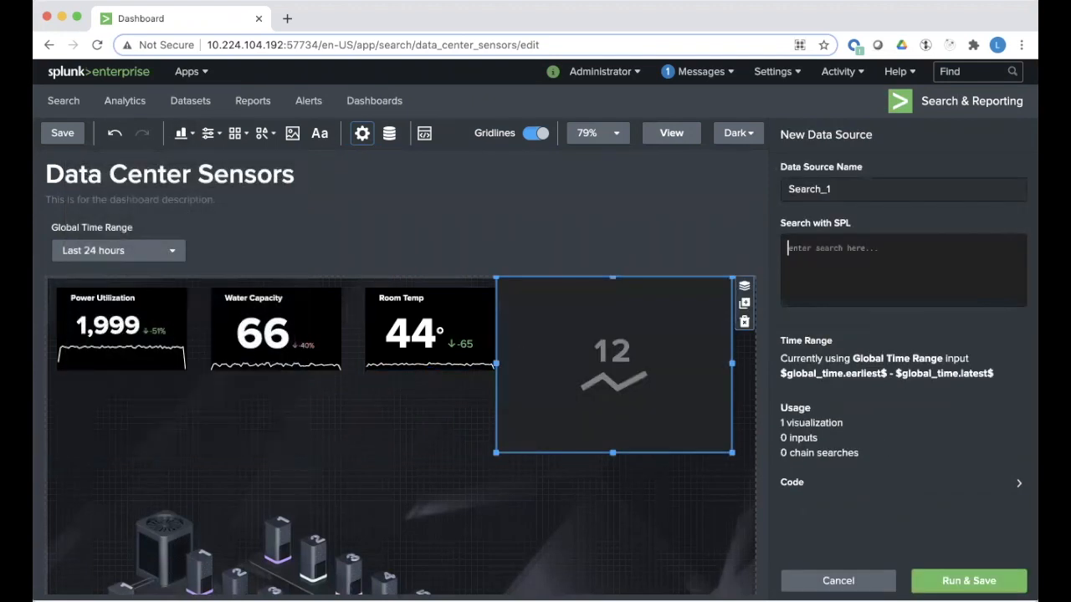
click(857, 579)
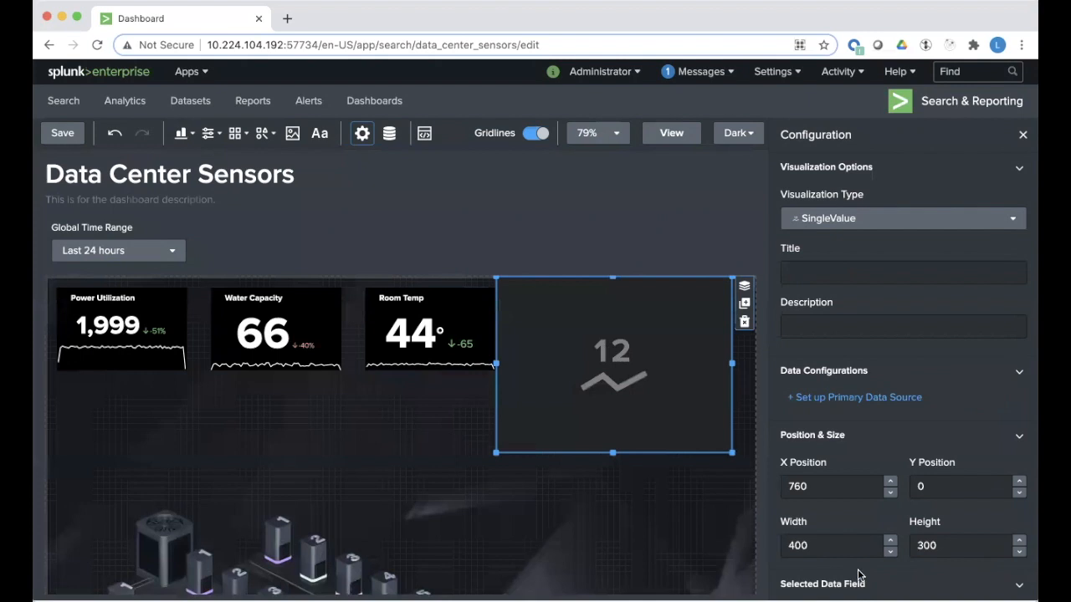
click(867, 398)
scroll(875, 478, down, 5)
click(856, 512)
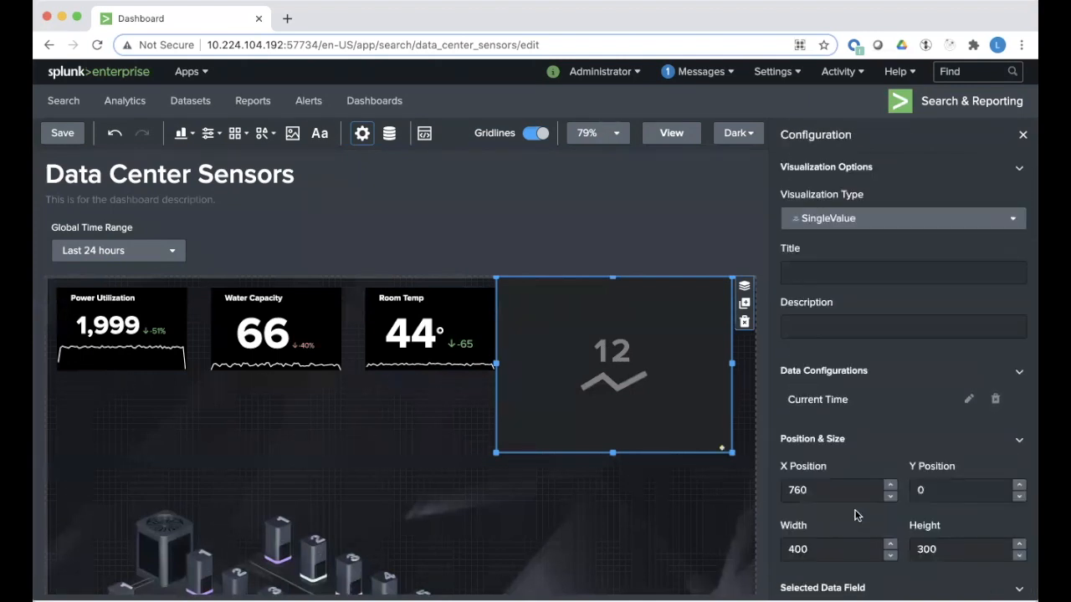
Set the selected data field of the new single value to time (string), after trying _time (time)
scroll(964, 431, down, 2)
scroll(963, 430, down, 2)
click(958, 425)
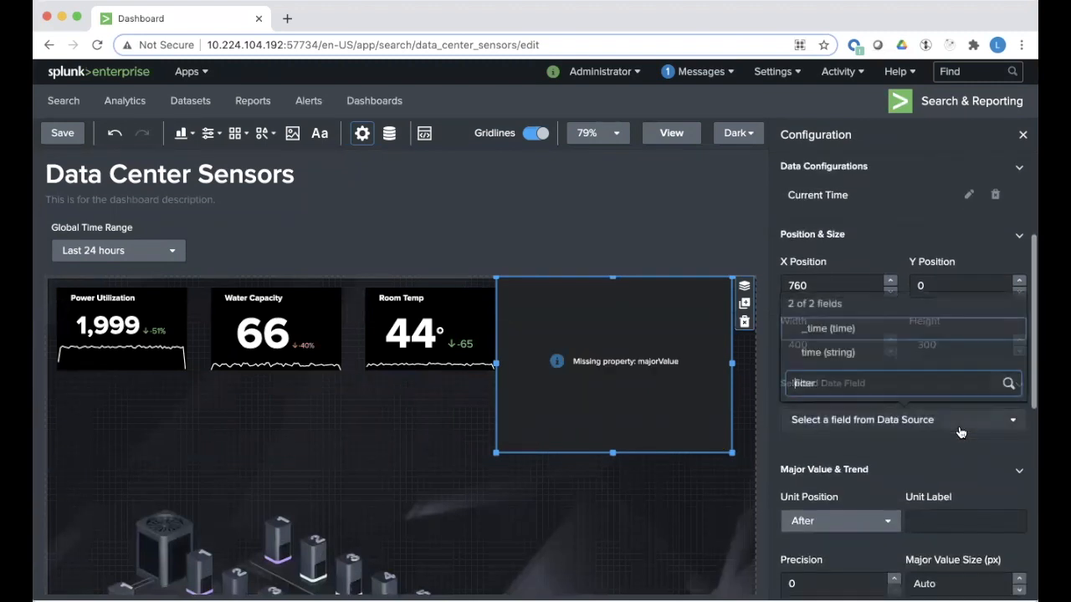
click(843, 332)
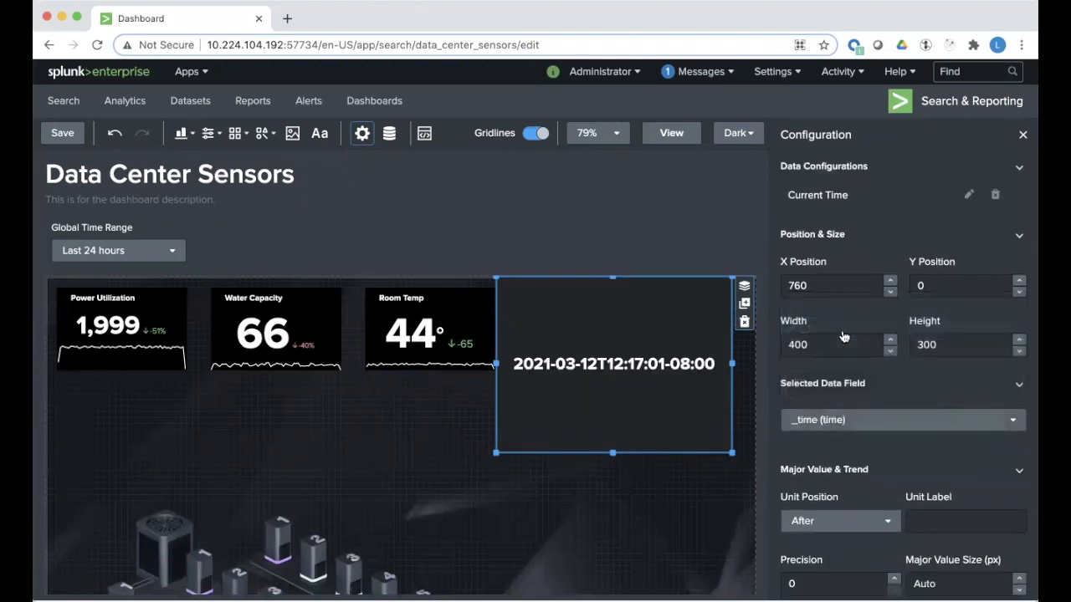
click(863, 420)
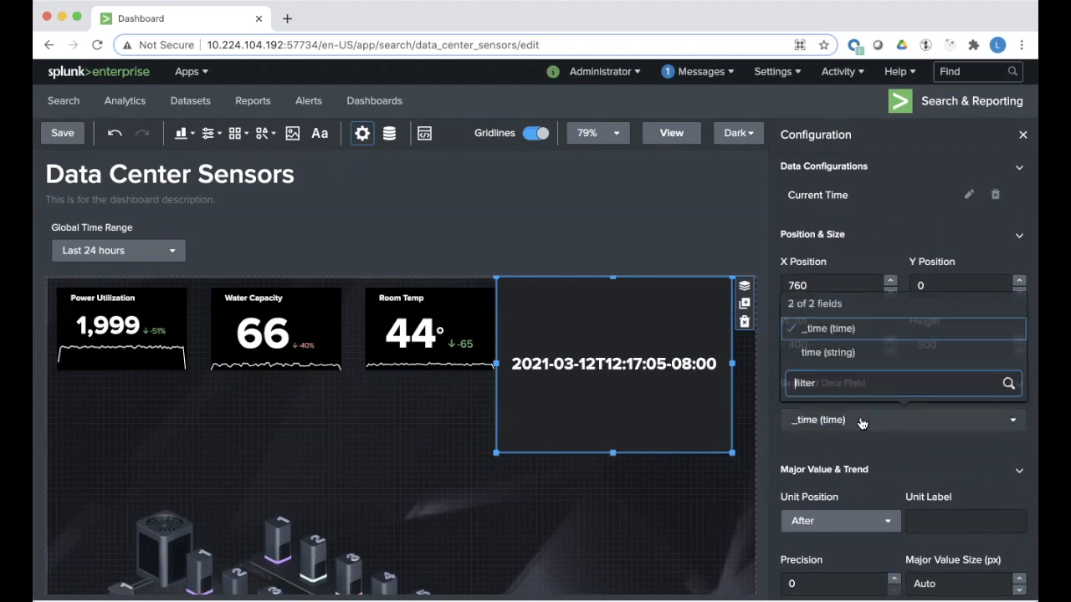
click(876, 358)
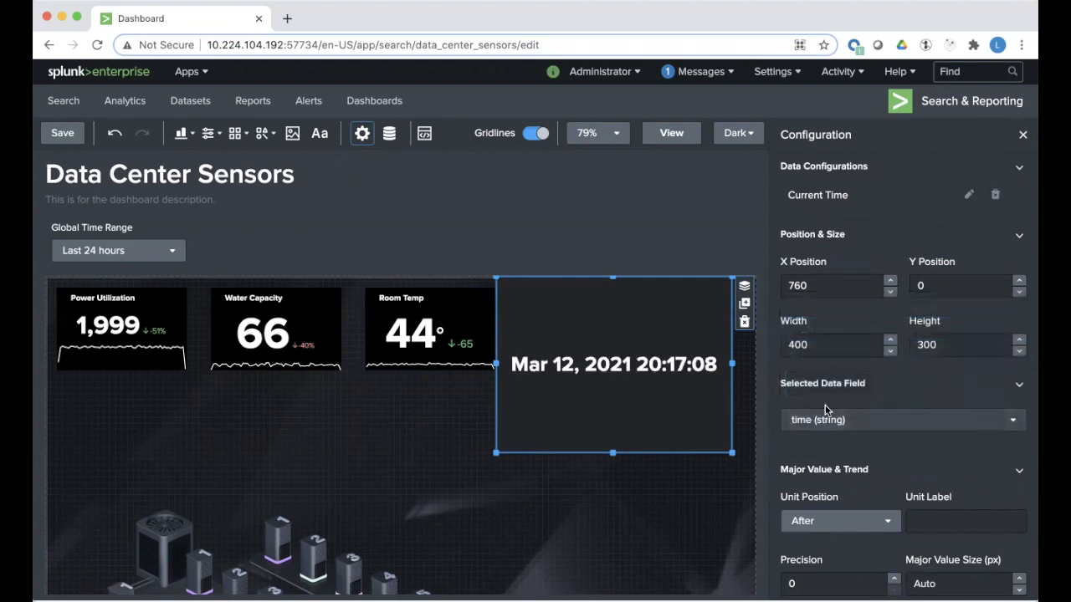
Make the static background of the time single value transparent
scroll(834, 414, down, 5)
scroll(834, 414, down, 10)
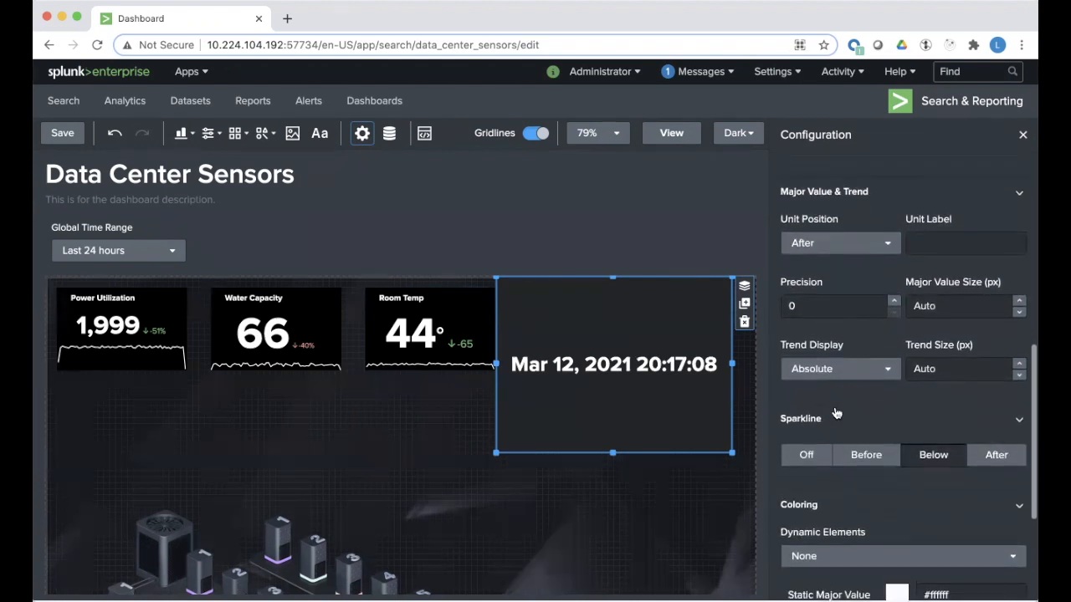
click(897, 486)
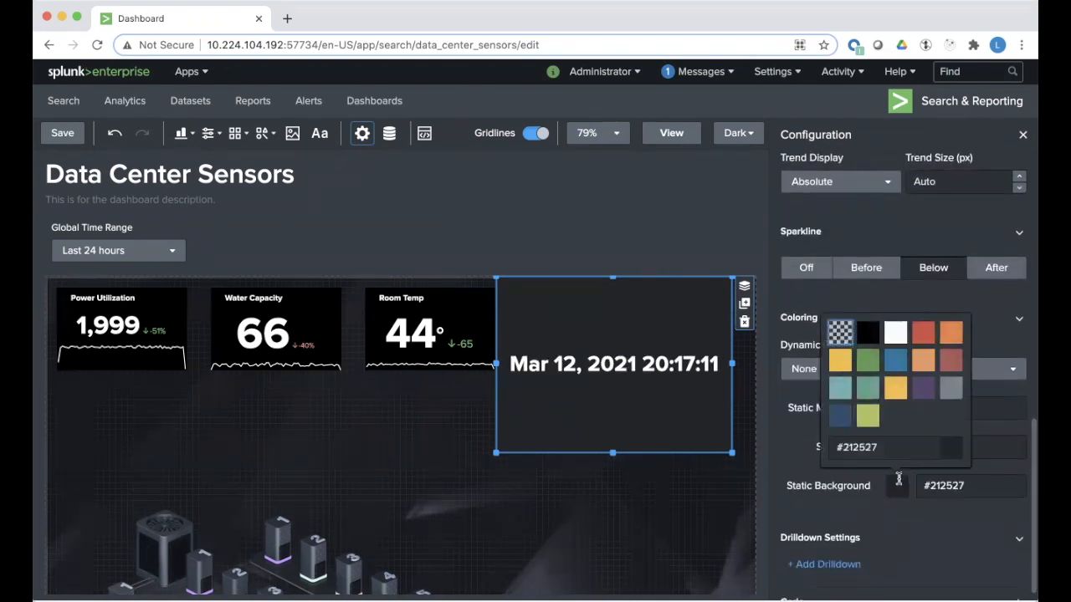
click(847, 338)
Title the time single value Current Time and fit it beside Room Temp at X 780, Y 20, with a height of 180
scroll(850, 351, up, 15)
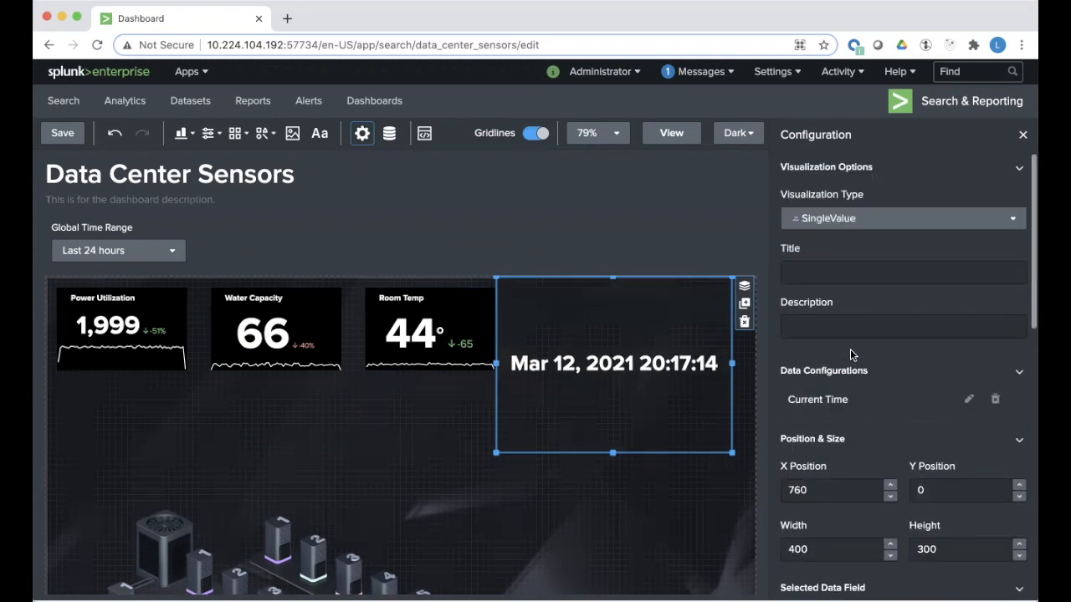
click(834, 273)
text(Current Time)
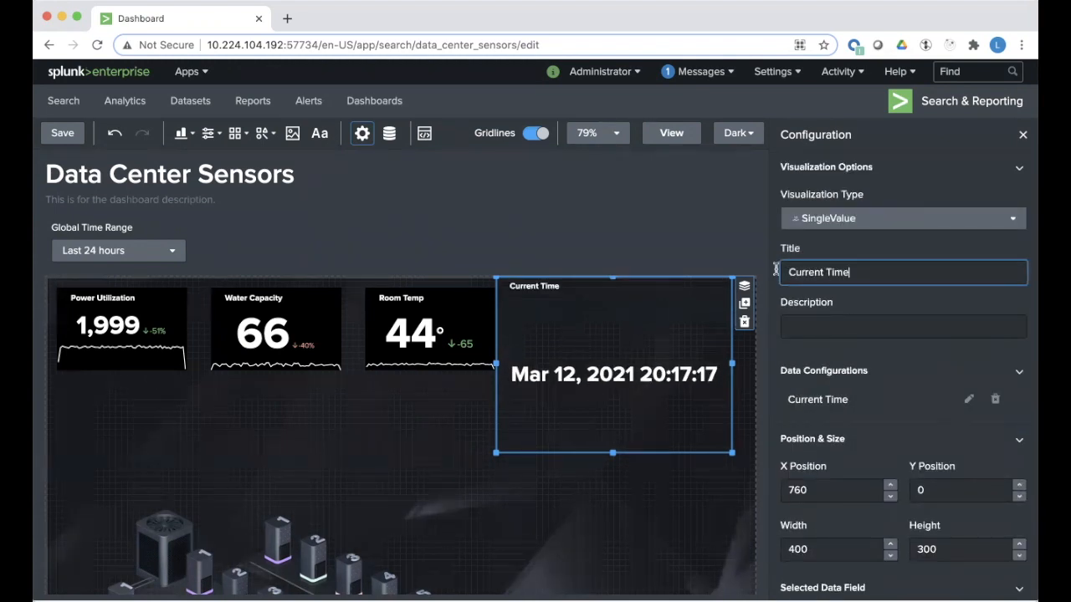
drag(613, 454, 645, 376)
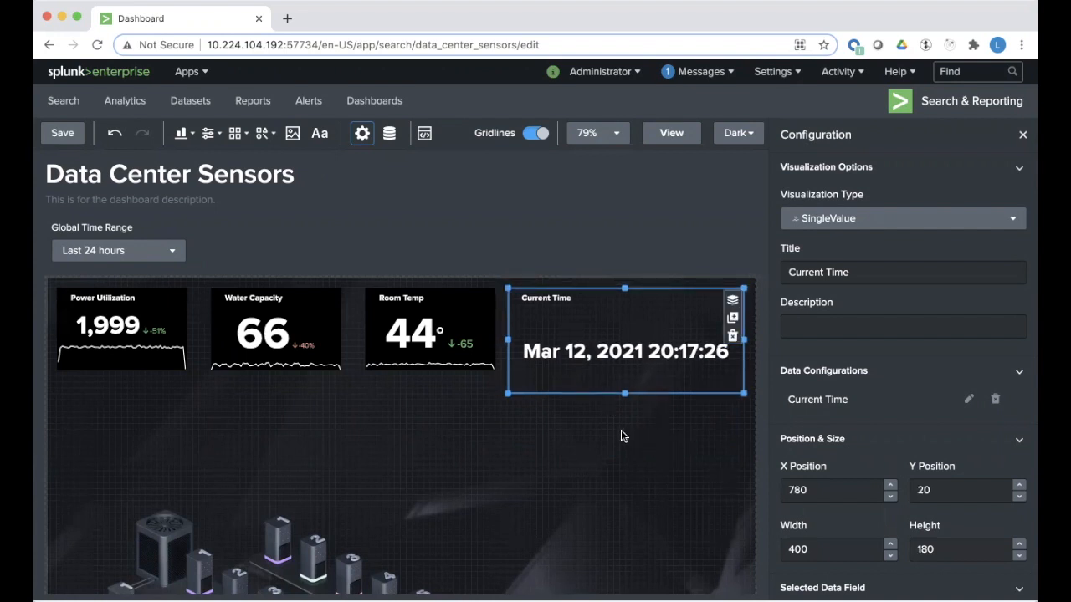
Add an Area chart below Current Time at about X 800, Y 210, using the existing Power Use search as its data source
click(181, 135)
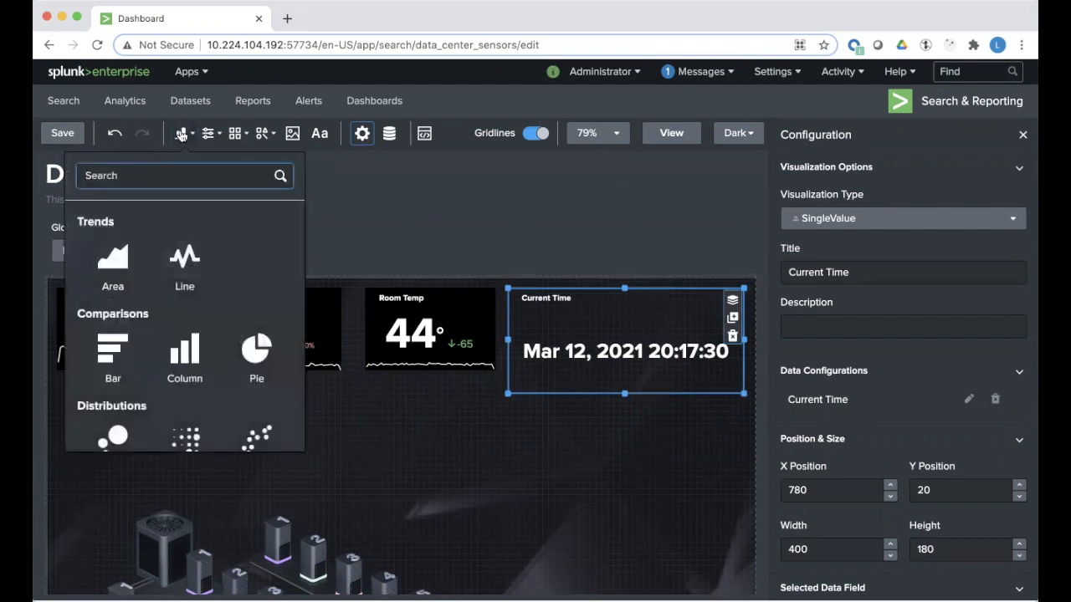
click(115, 268)
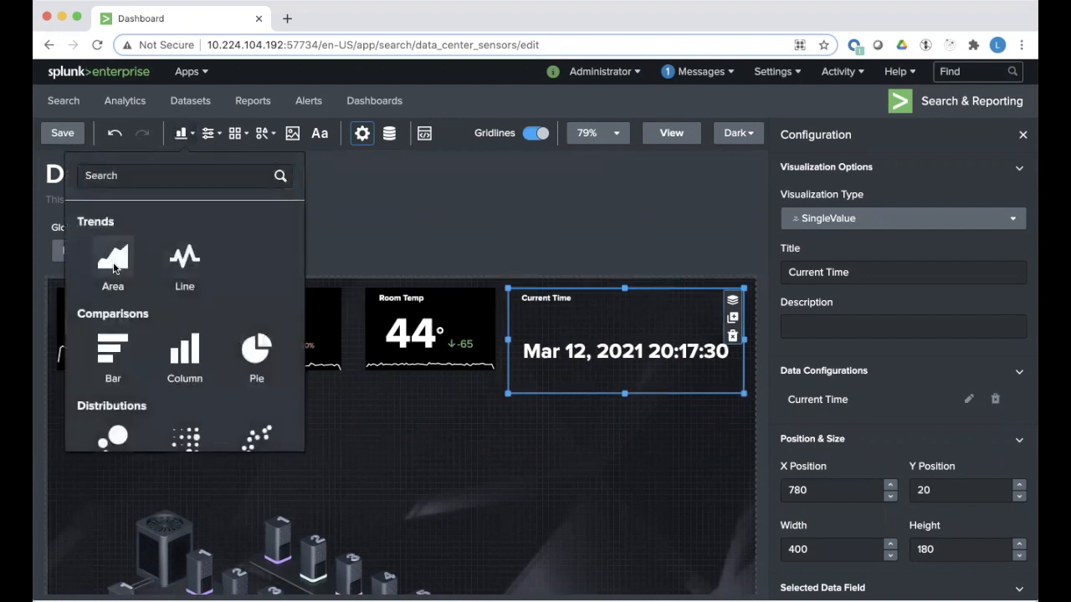
click(115, 268)
drag(608, 444, 634, 448)
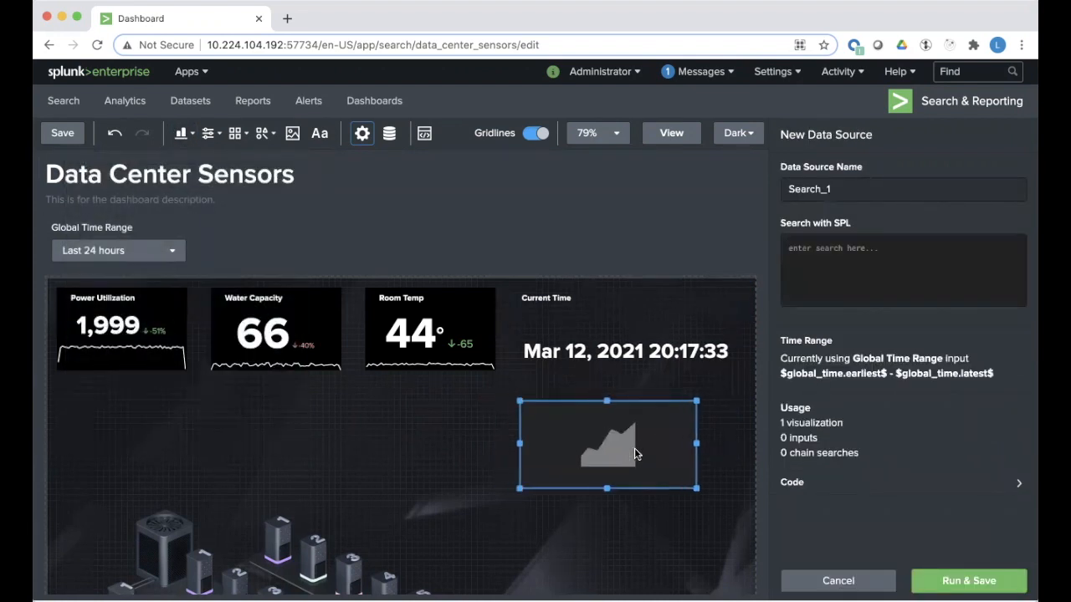
click(828, 579)
click(864, 406)
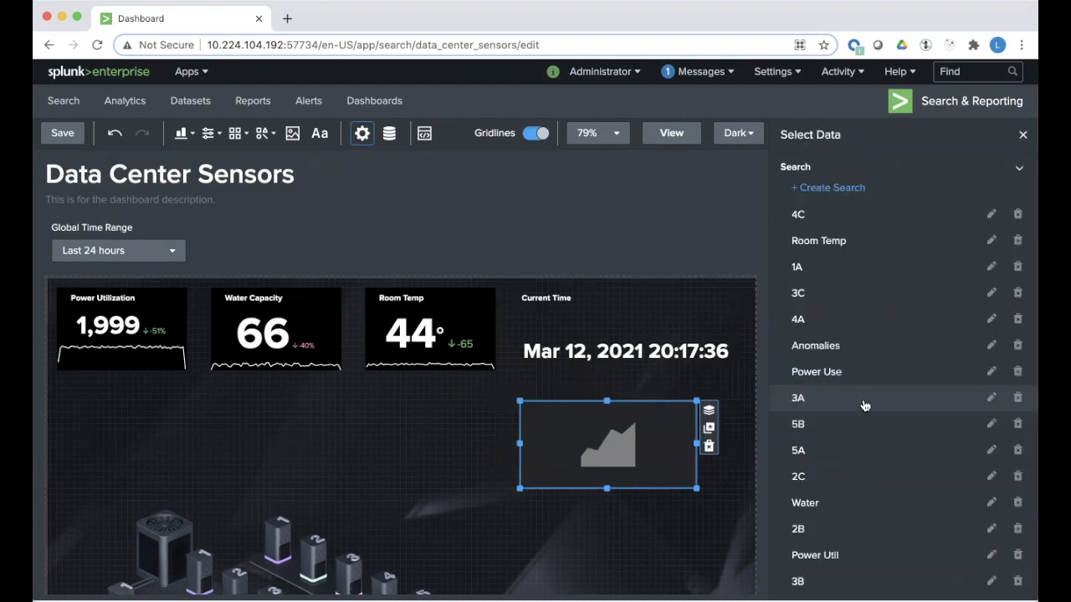
click(836, 372)
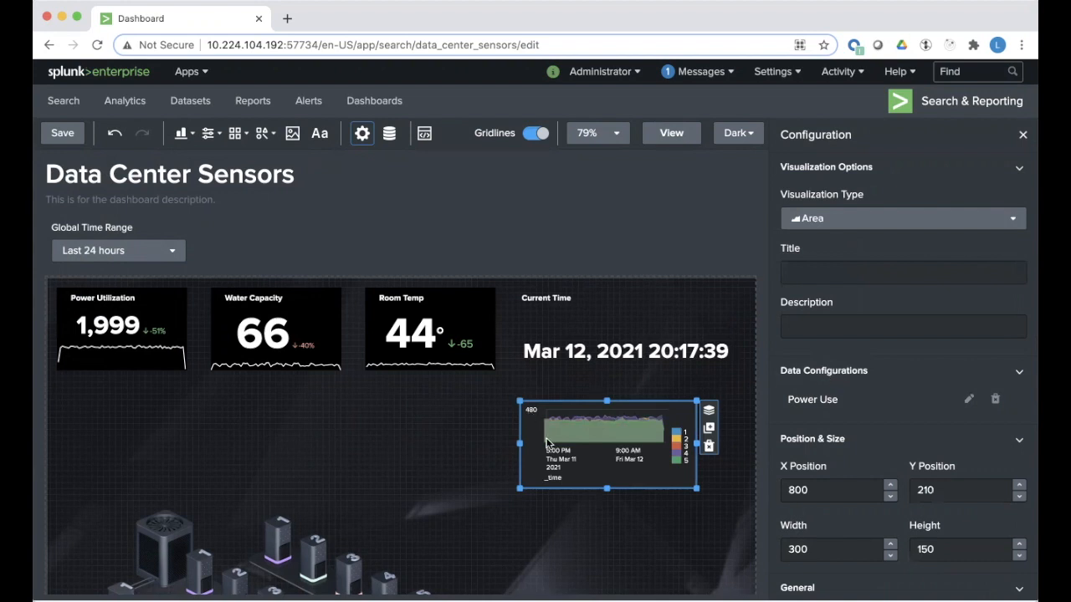
Enlarge the area chart to 400 by 260 at X 790, Y 210 and set its stack mode to stacked
drag(696, 488, 746, 552)
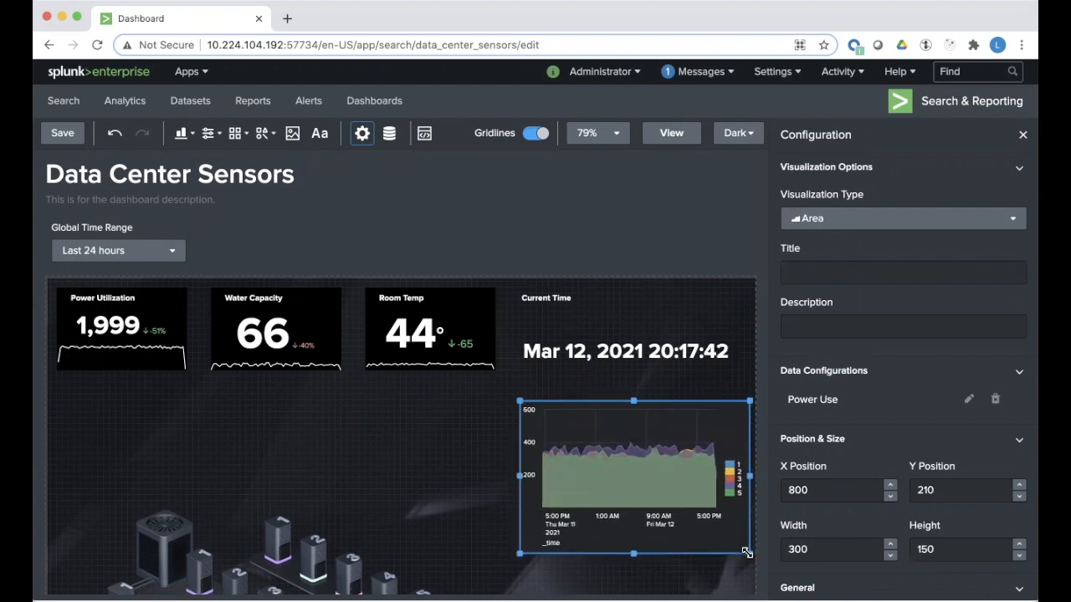
drag(520, 476, 515, 476)
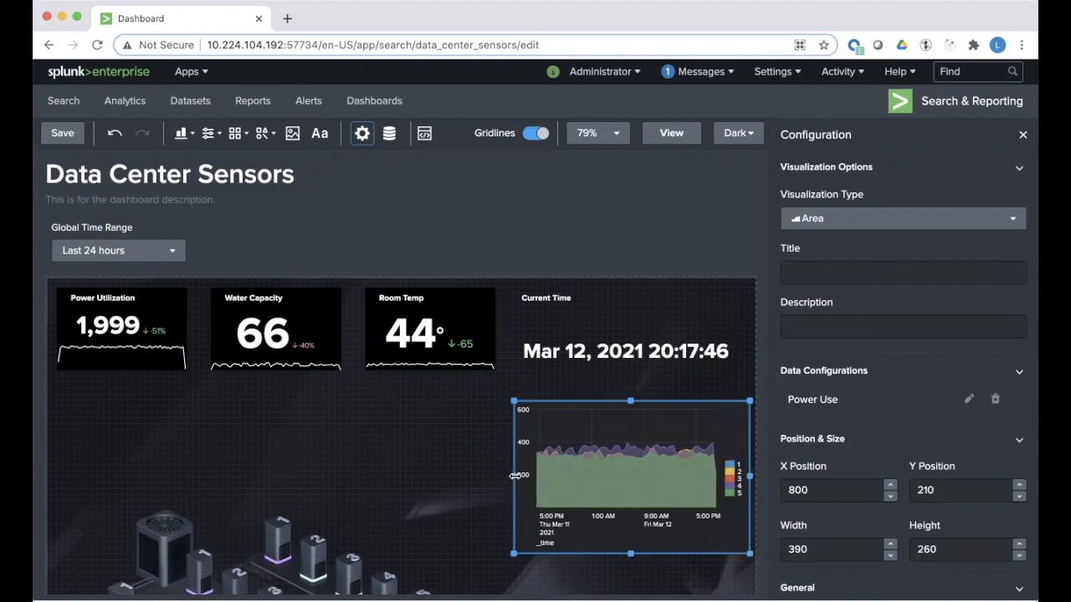
scroll(935, 450, down, 5)
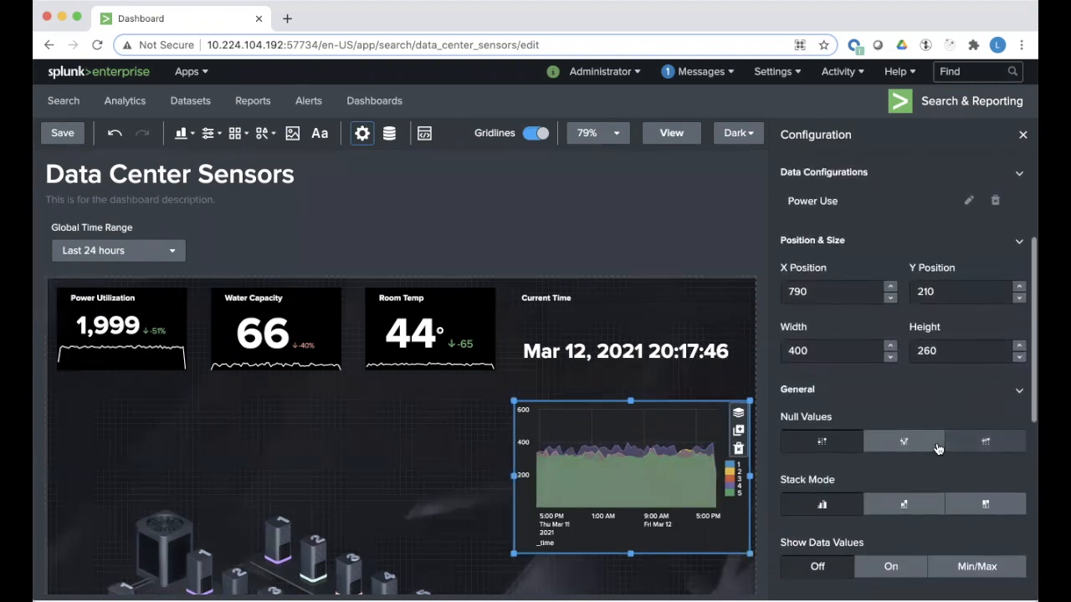
click(904, 428)
scroll(904, 430, down, 3)
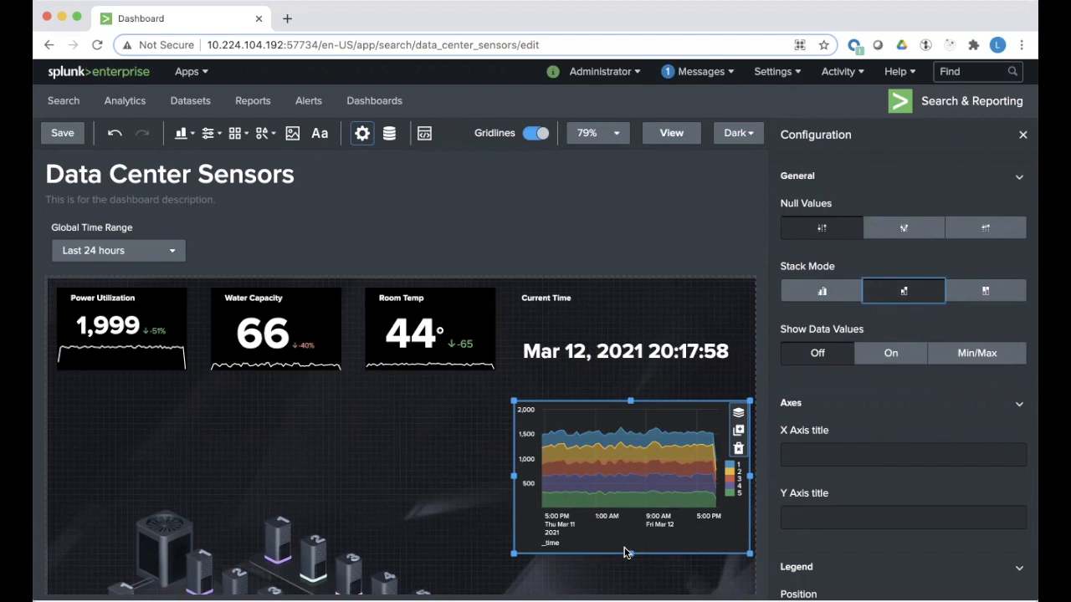
Expand the area chart's code section and review its JSON definition
scroll(835, 481, down, 5)
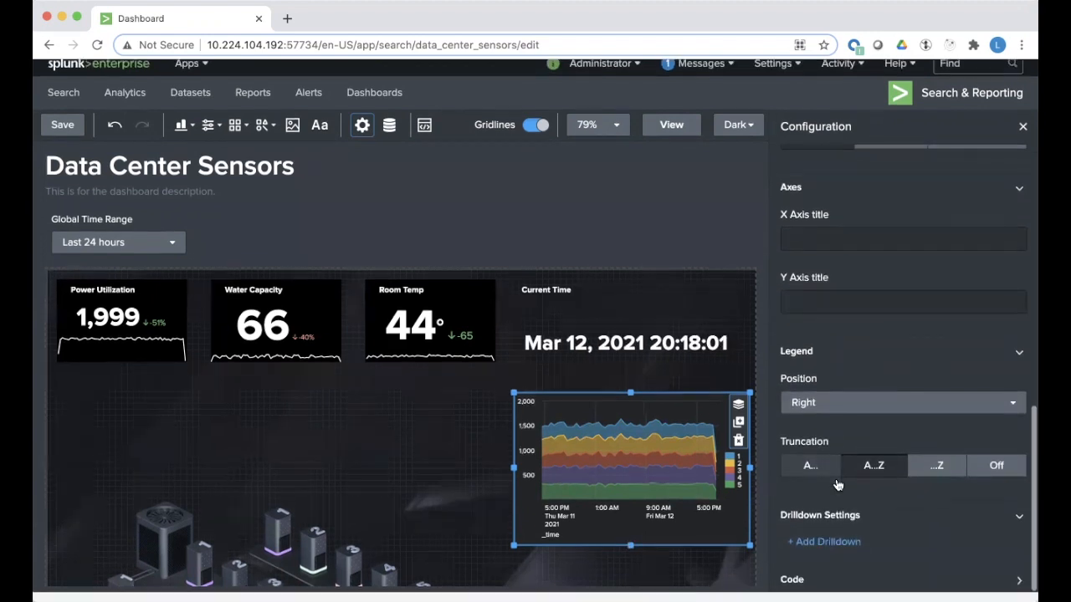
click(820, 588)
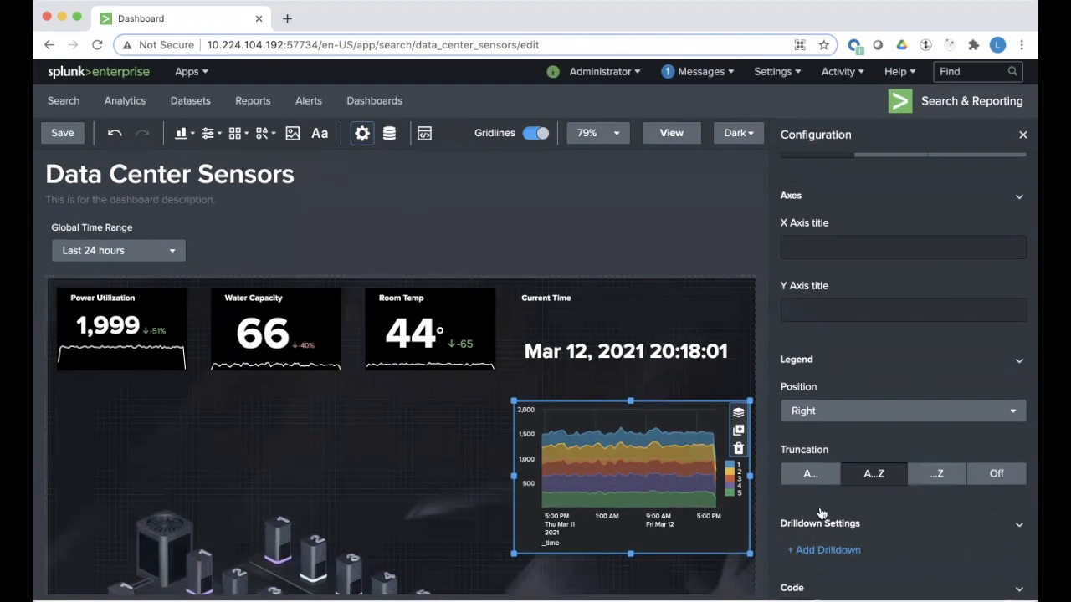
scroll(819, 510, down, 5)
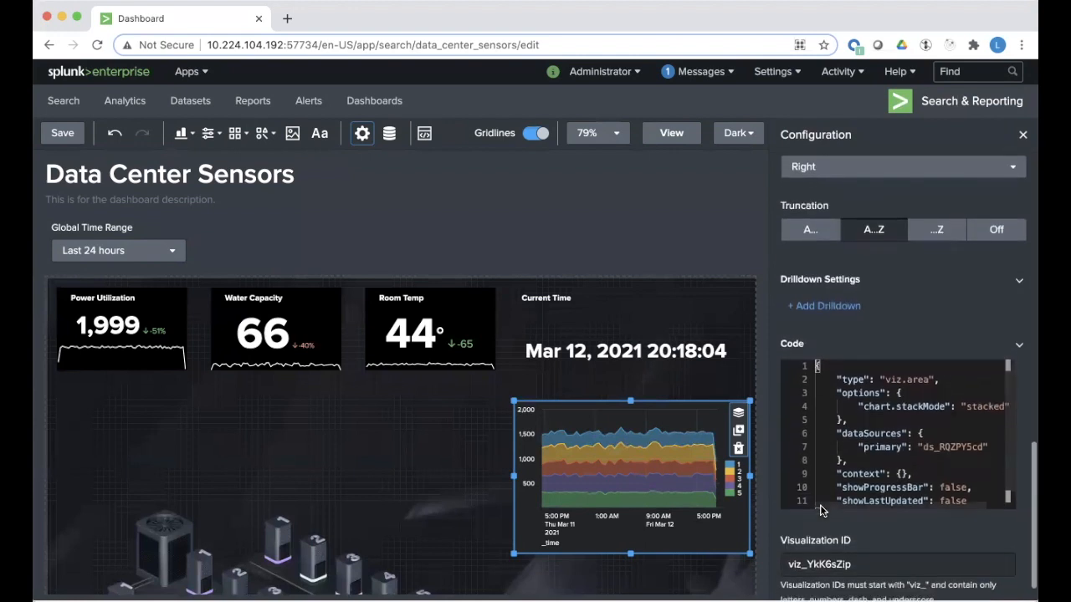
scroll(881, 463, down, 1)
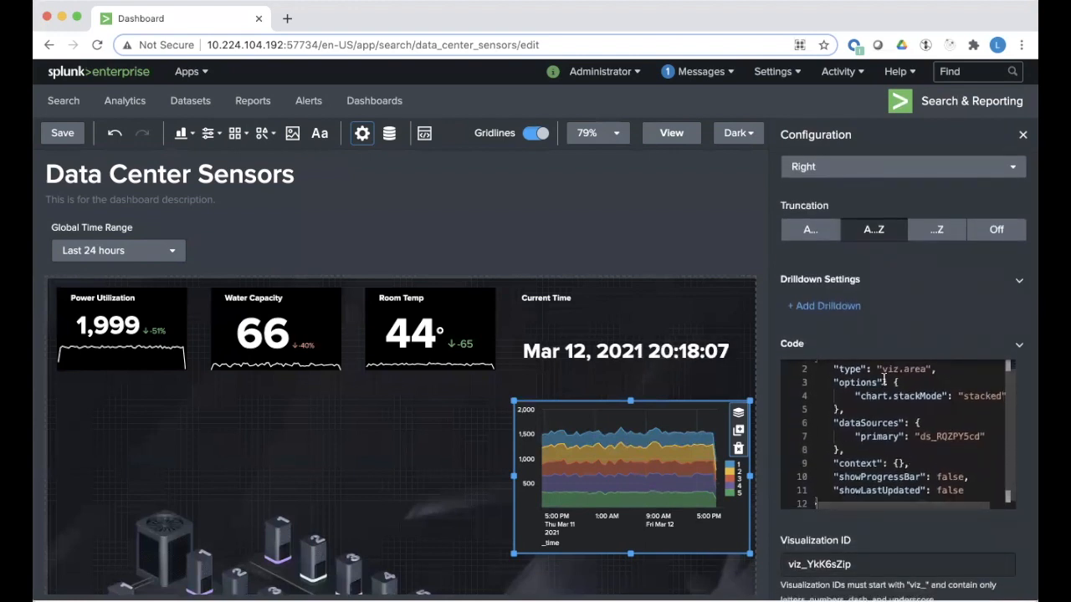
Open the whole dashboard's source code and look through the JSON definitions of its visualizations
click(431, 136)
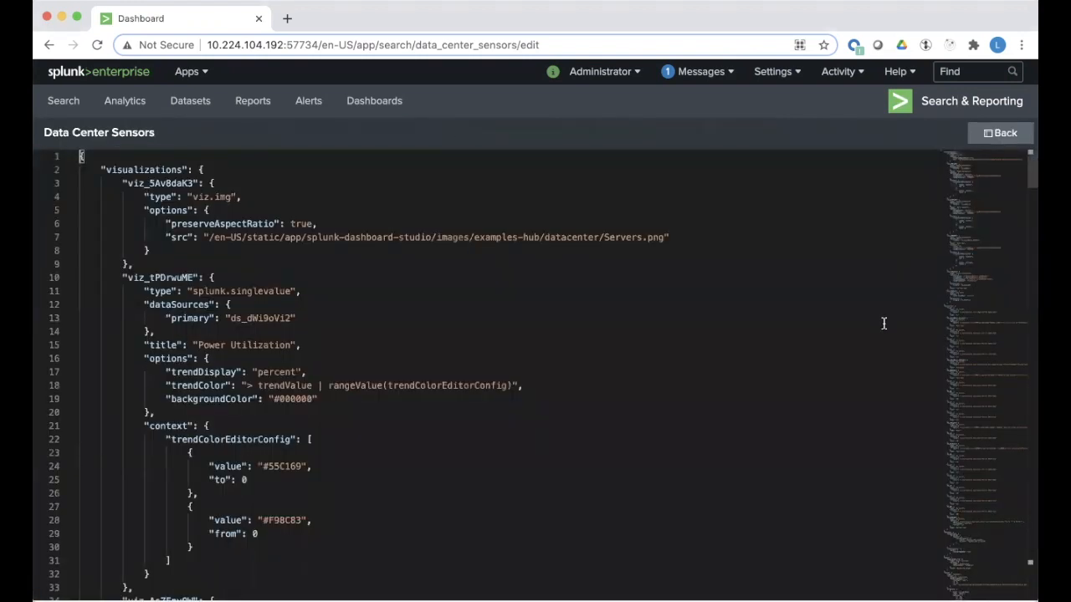
scroll(883, 323, down, 15)
scroll(881, 325, down, 7)
scroll(879, 328, up, 15)
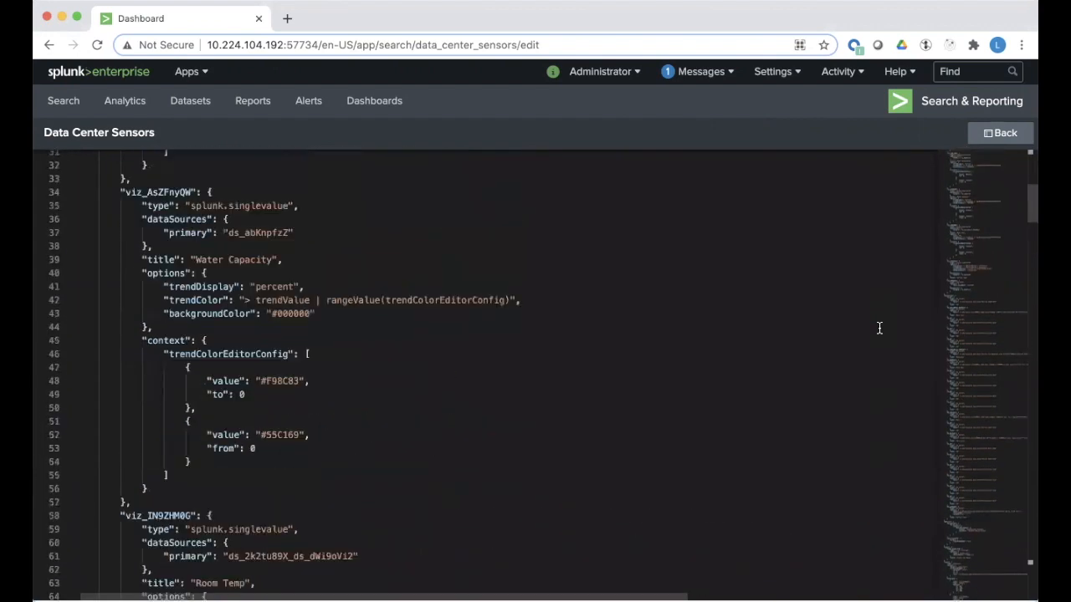
scroll(879, 328, up, 8)
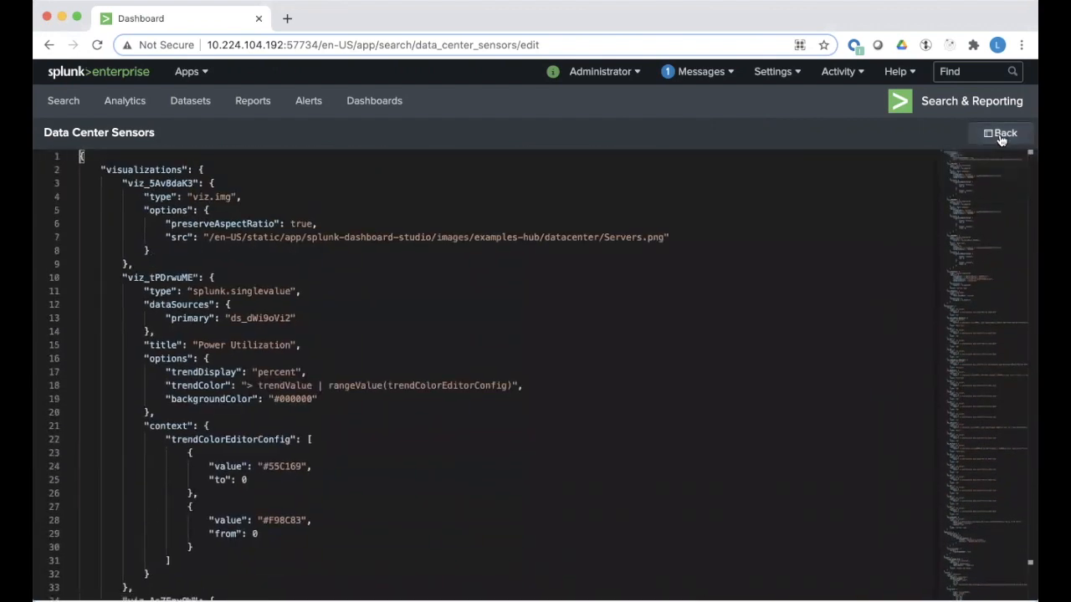
In the area chart's code, collapse the X-axis title, set areaFillOpacity to 50 and fieldColors 1–5 to #A9F5E7, #F29BAC, #26AA92, #FDAF93 and #4EB2D2
click(1002, 135)
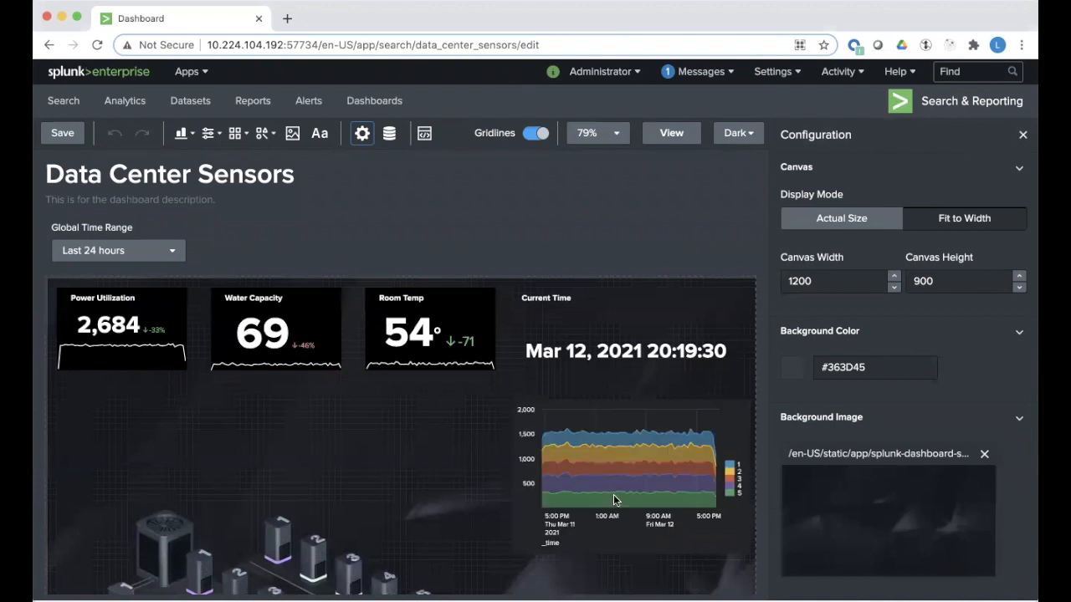
click(614, 500)
scroll(895, 413, down, 5)
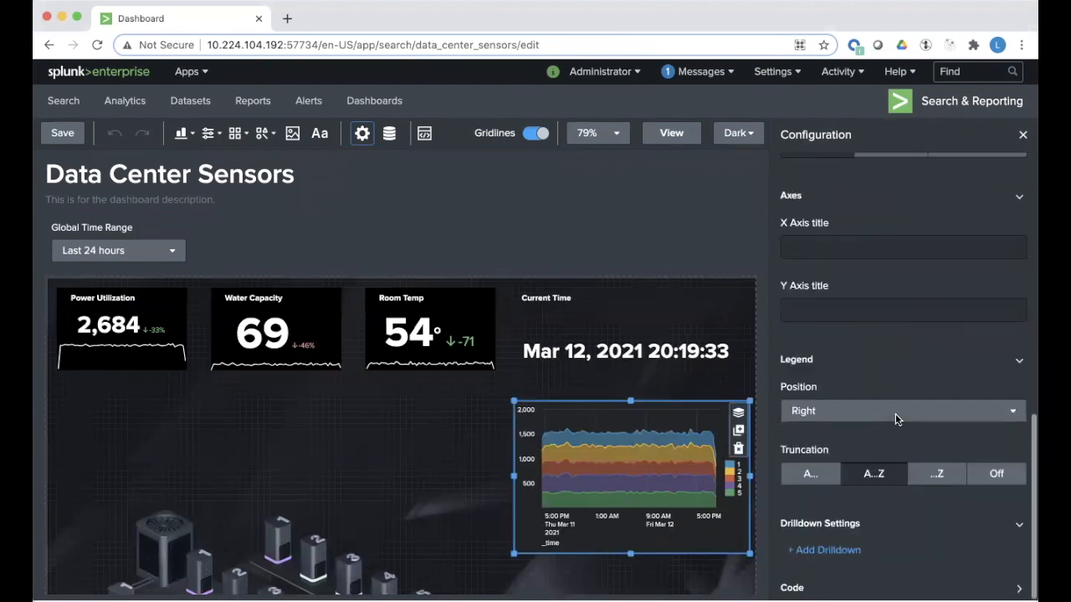
click(837, 588)
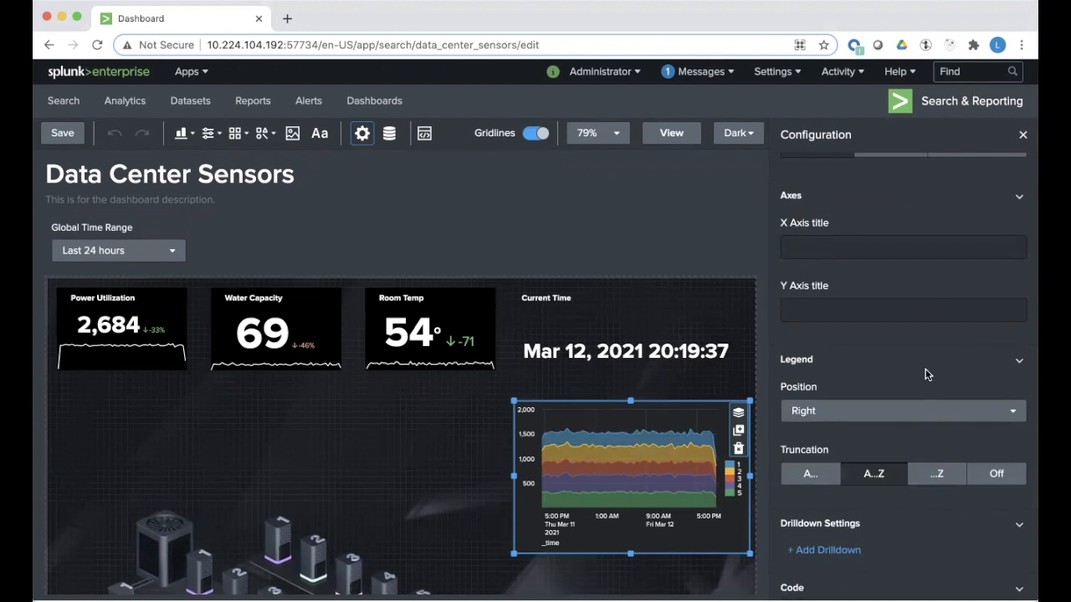
scroll(927, 374, down, 4)
scroll(962, 375, right, 2)
click(989, 376)
text(,)
key(Return)
key(super+v)
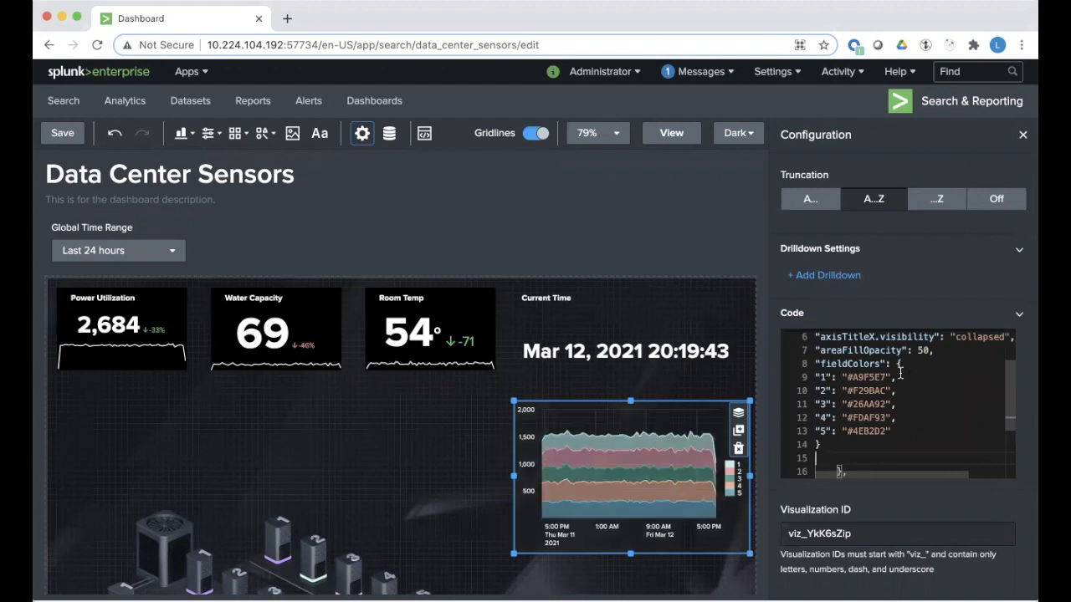
scroll(900, 372, up, 1)
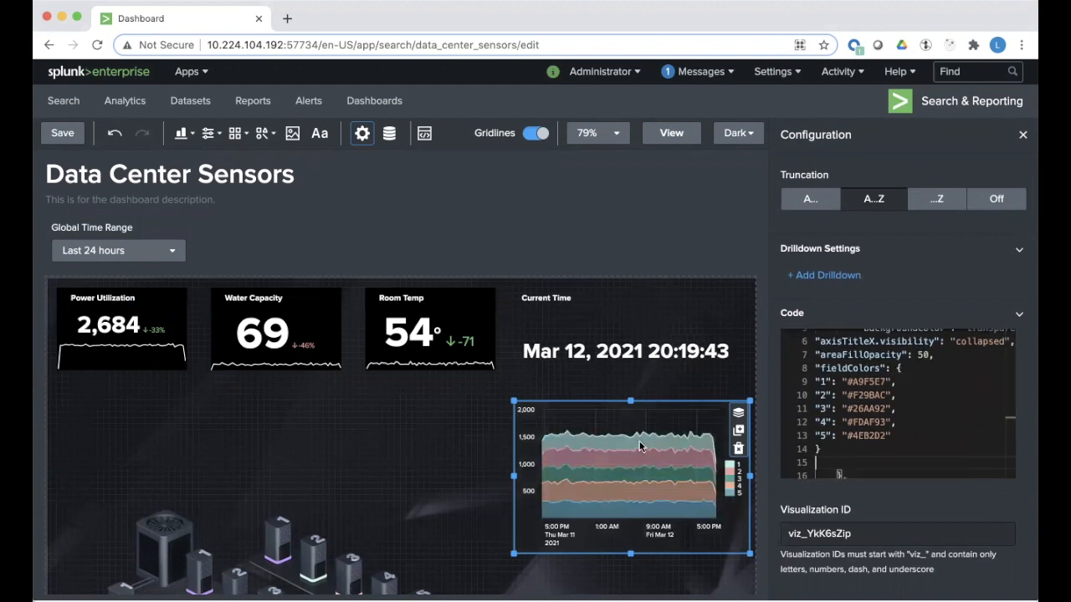
Add a Table visualization in the empty area below the area chart, using the existing Anomalies search as its data source
scroll(656, 525, down, 5)
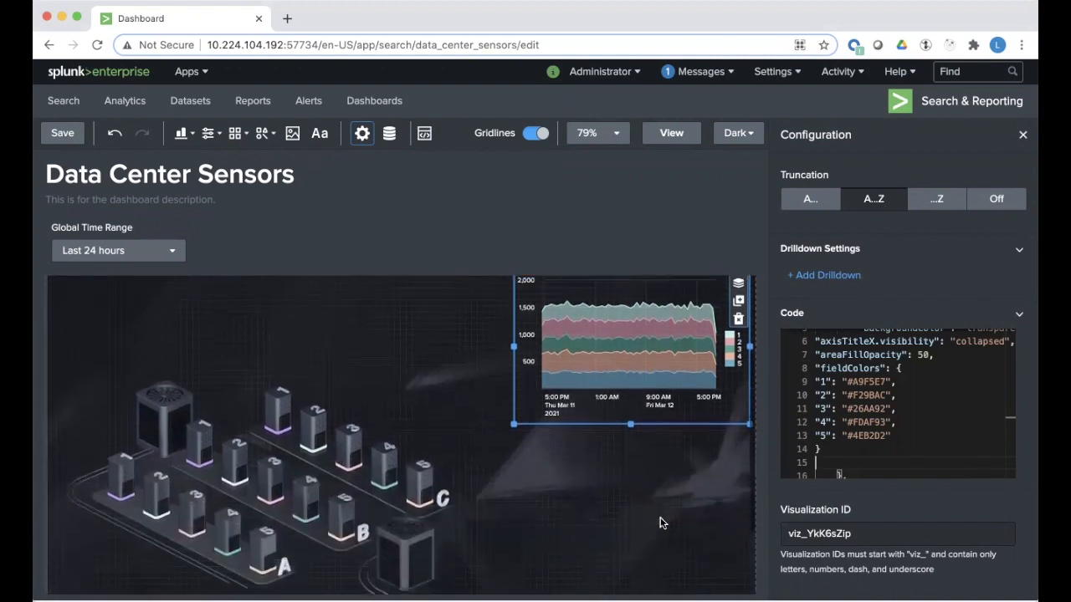
scroll(659, 523, down, 1)
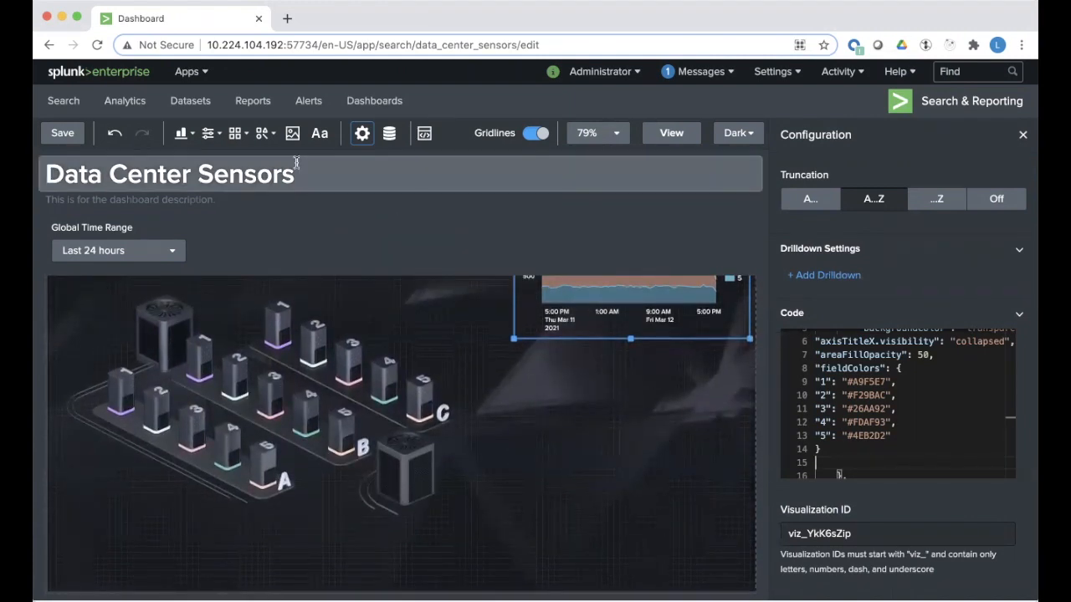
click(184, 133)
scroll(200, 322, down, 10)
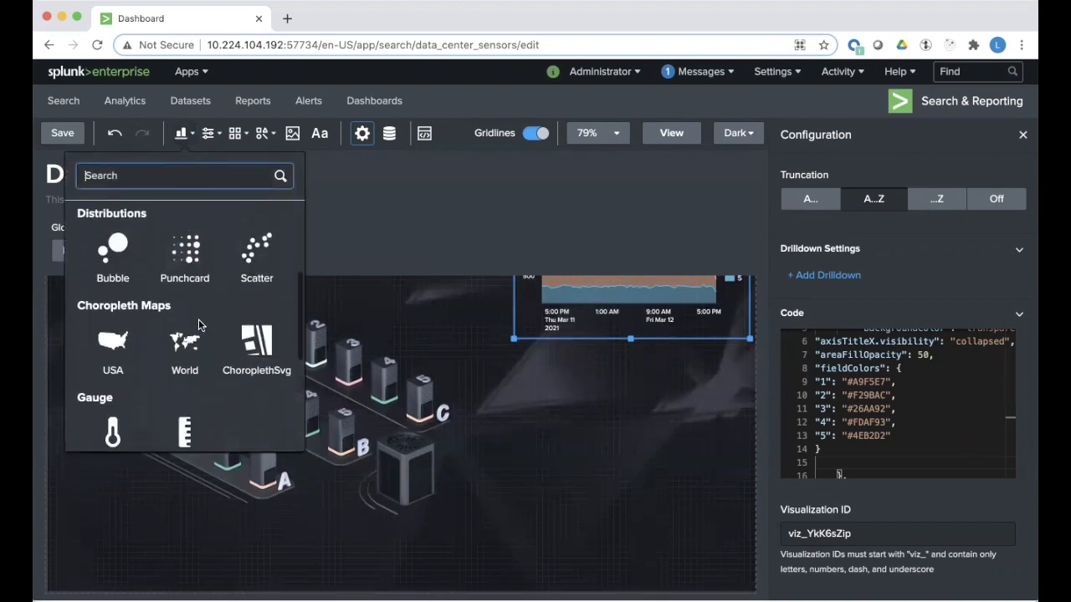
click(107, 398)
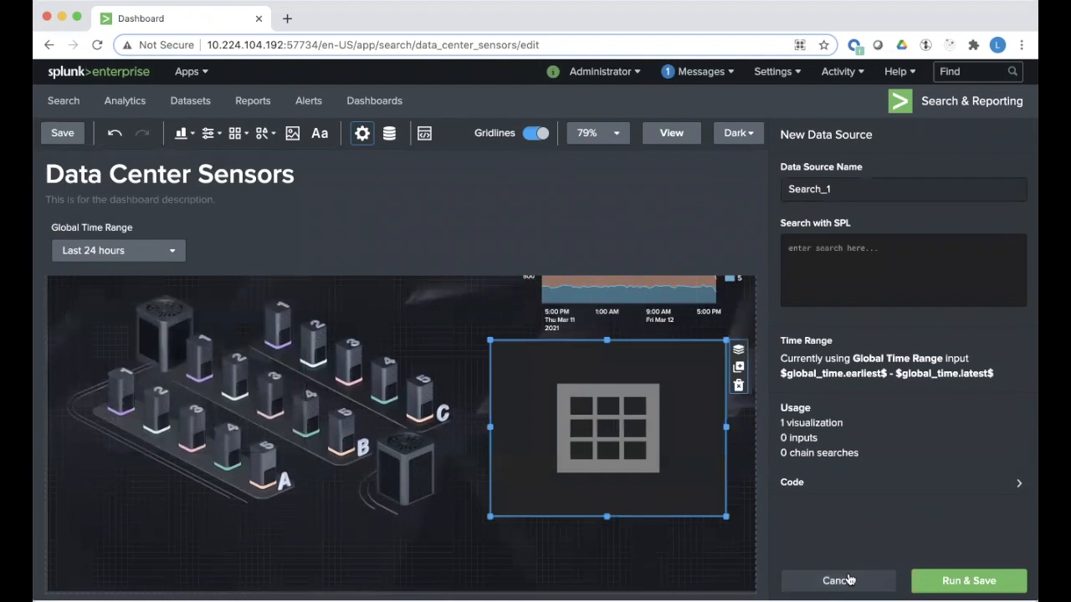
click(839, 580)
click(840, 400)
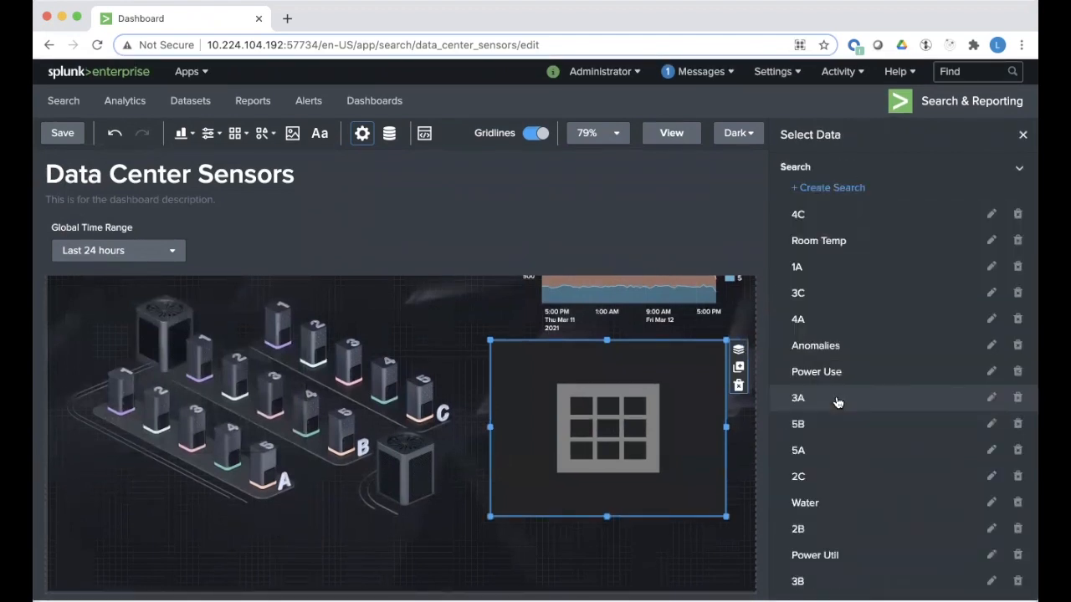
click(818, 348)
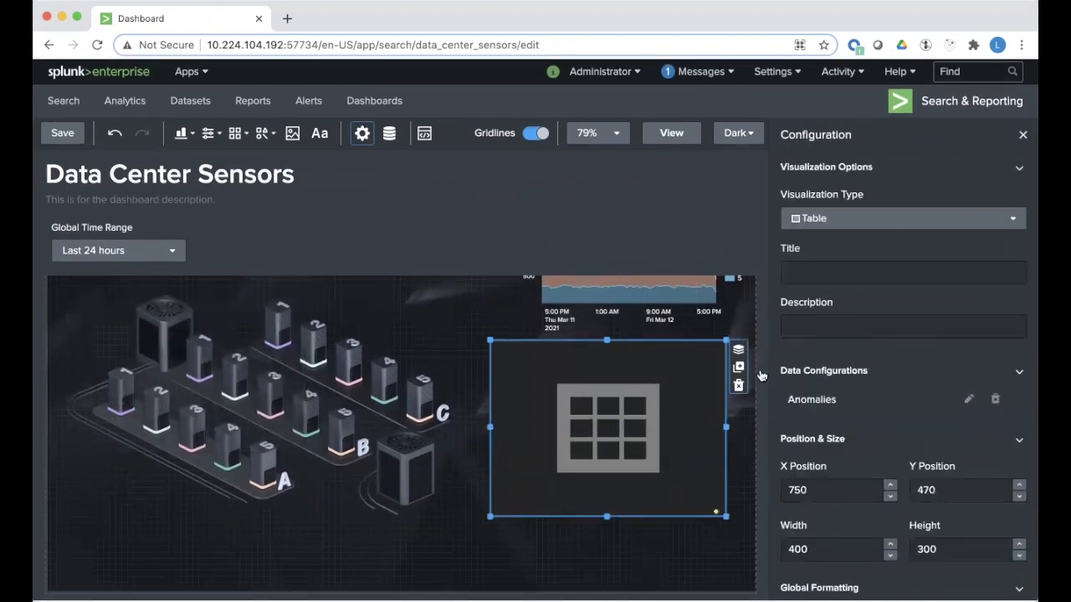
Place the table at X 810, Y 500 with a size of 360 by 300, and make its background transparent
drag(607, 479, 616, 491)
drag(502, 444, 526, 446)
scroll(865, 449, down, 5)
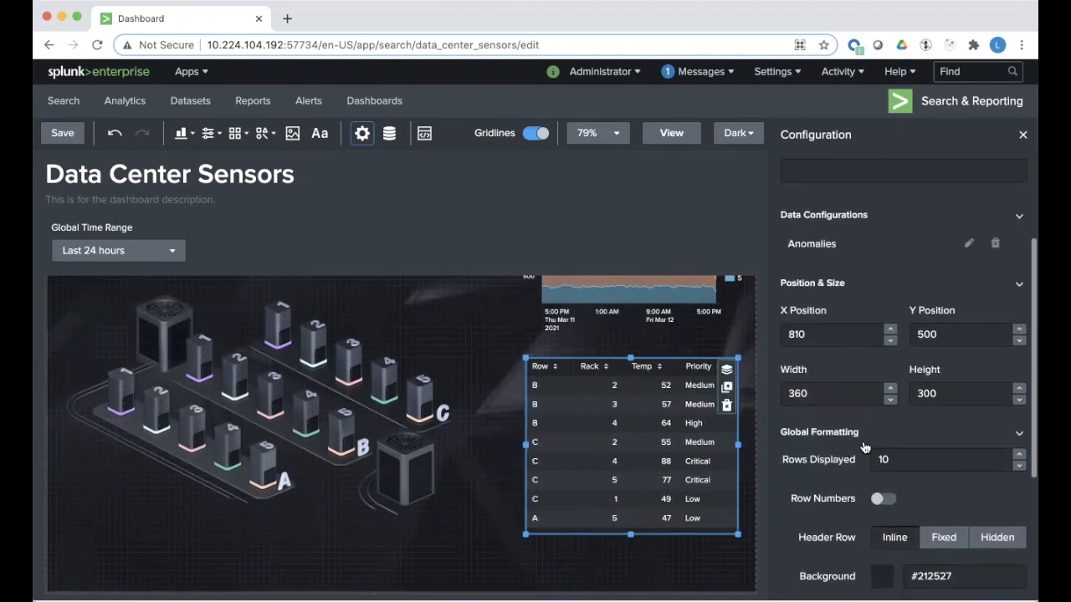
scroll(863, 440, down, 2)
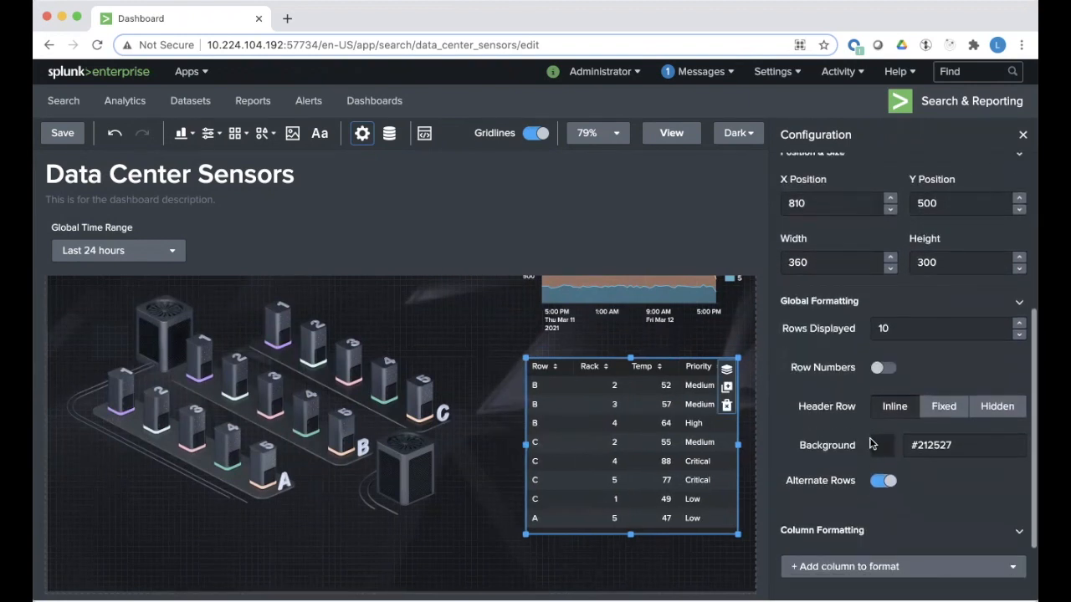
click(884, 450)
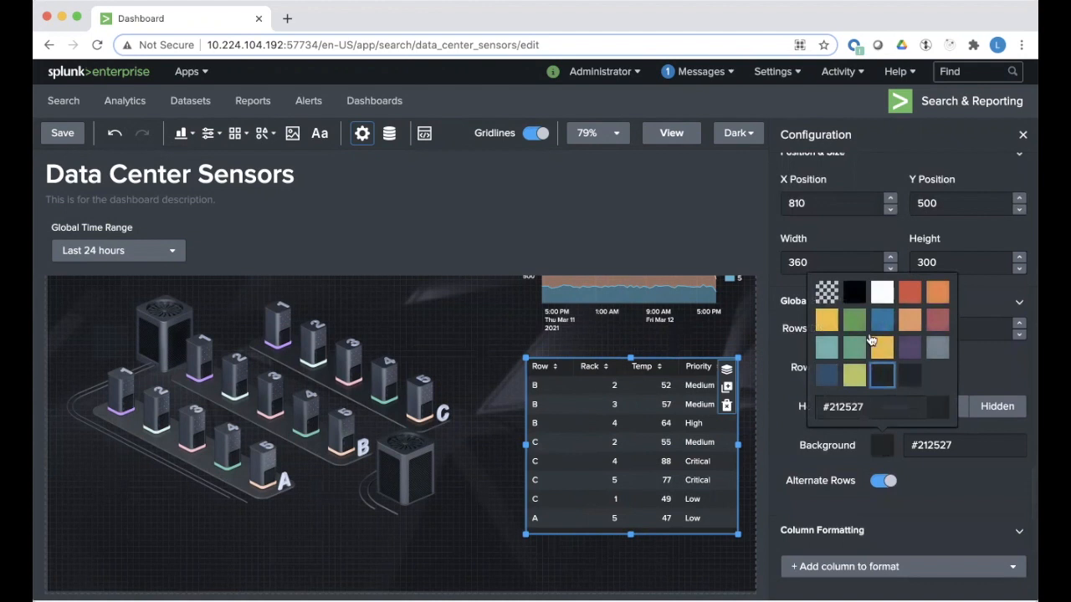
click(829, 293)
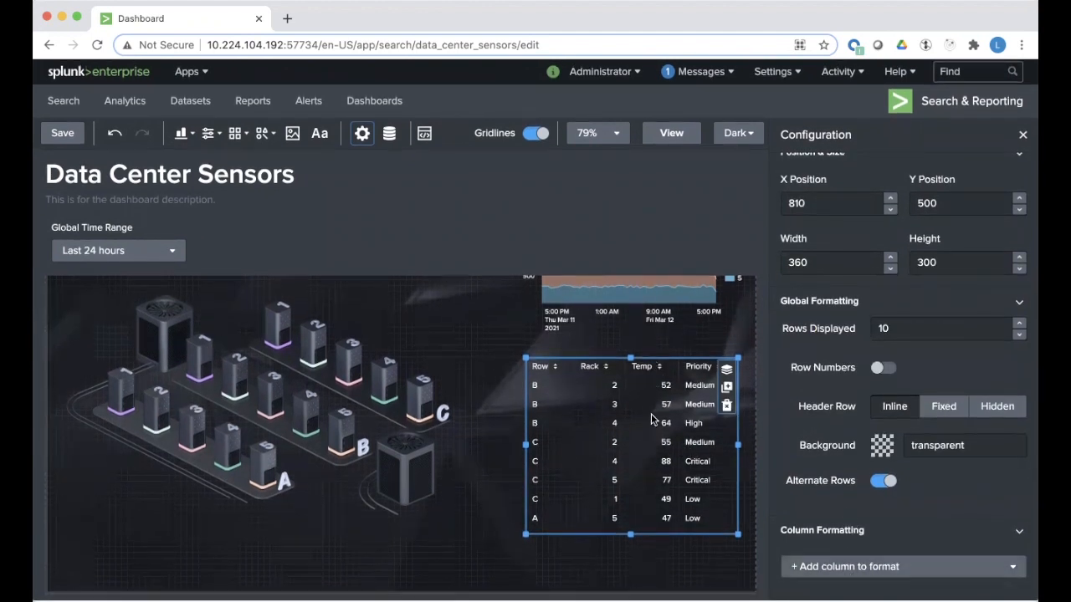
Format the table's Temp column with dynamic background coloring from the Light Colors palette, reversing the order so the highest range is red
click(869, 576)
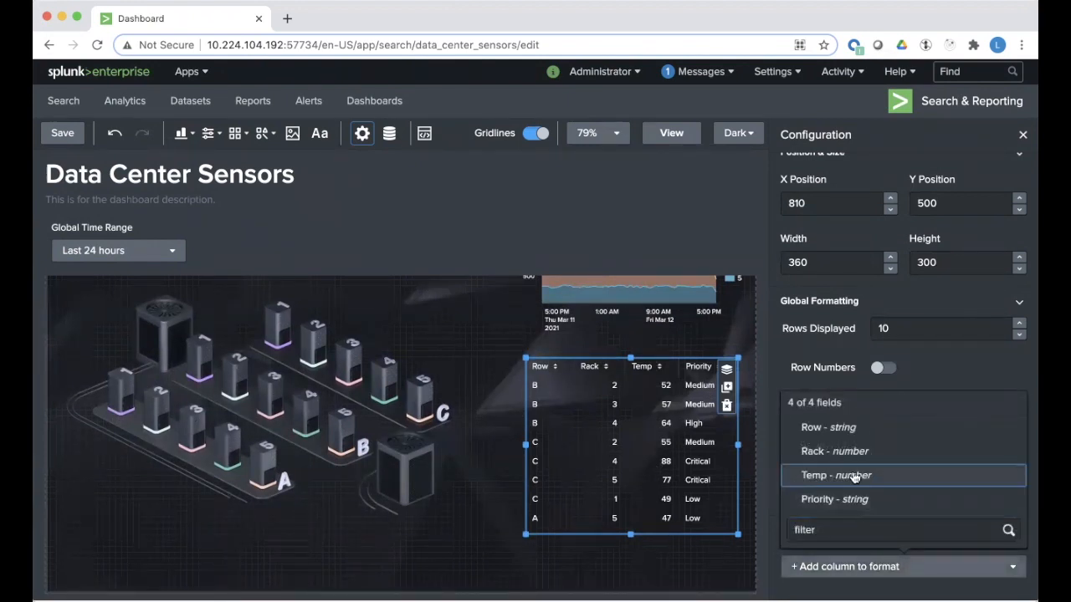
click(855, 476)
scroll(879, 510, down, 1)
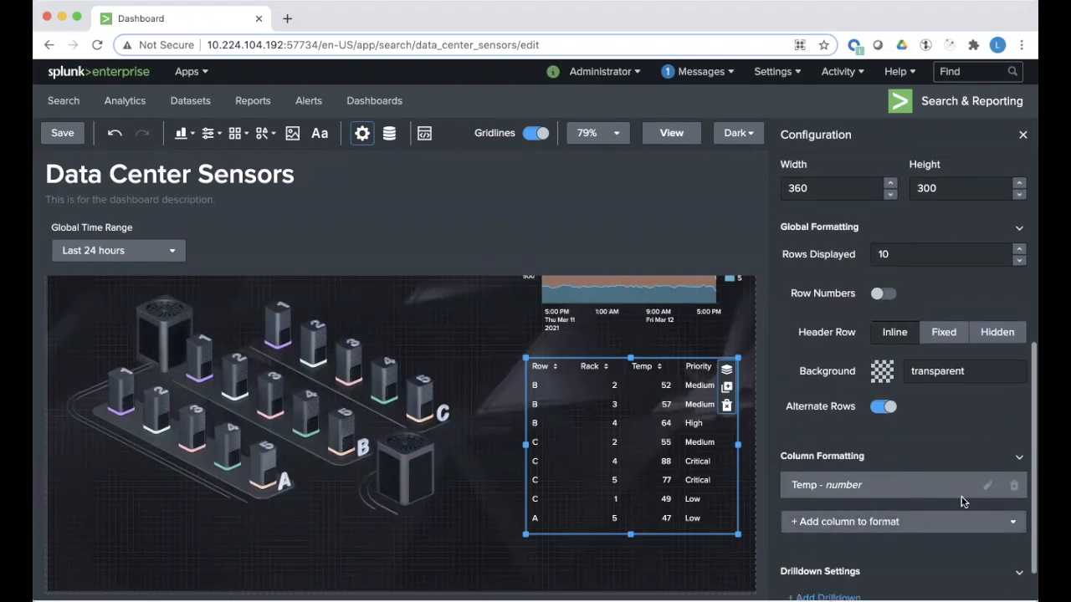
click(988, 489)
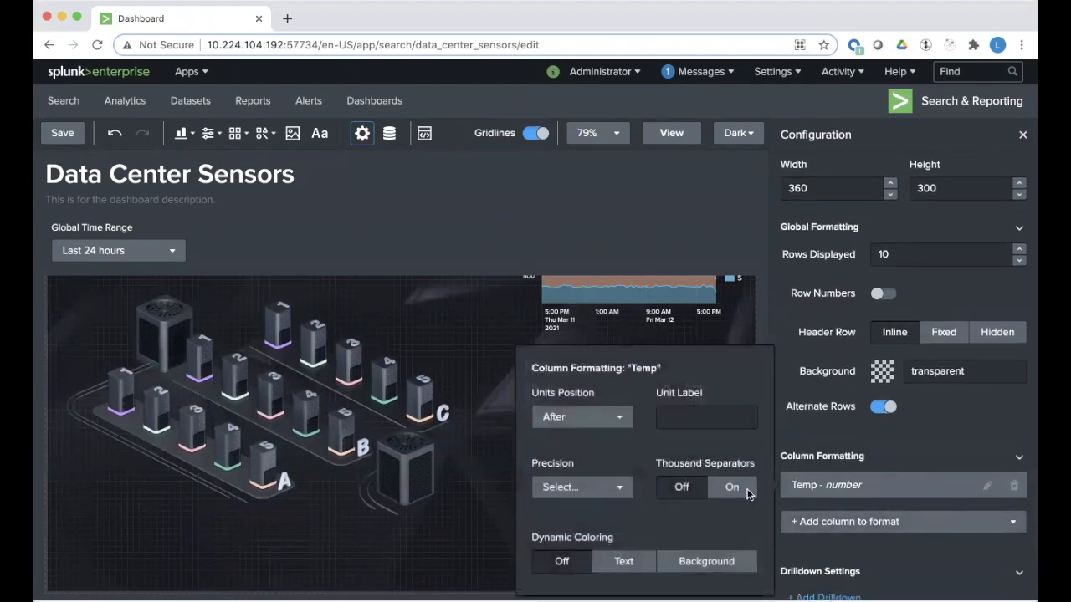
click(720, 563)
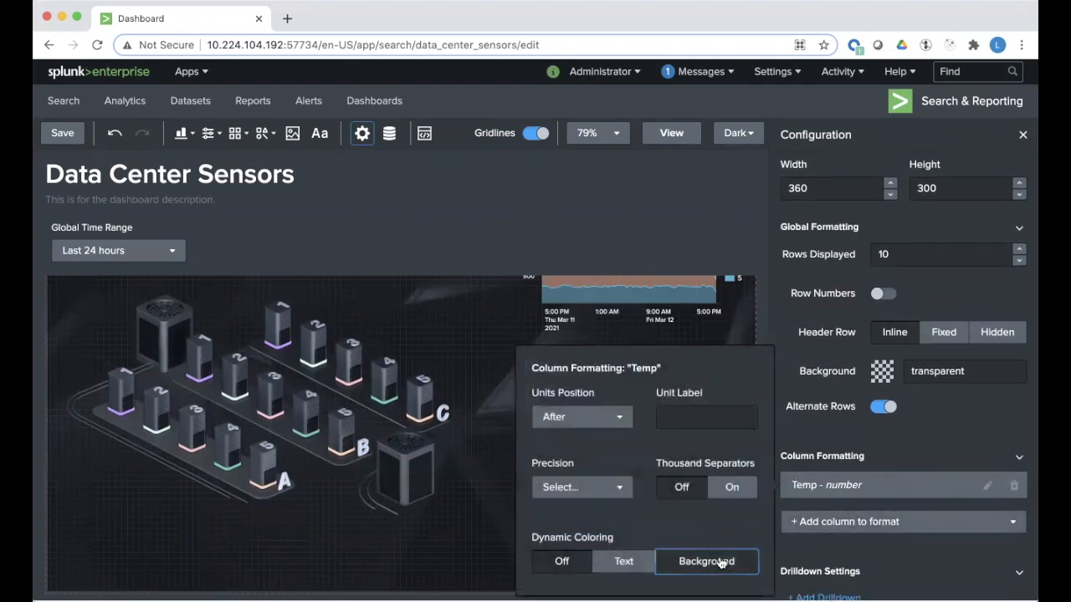
click(697, 367)
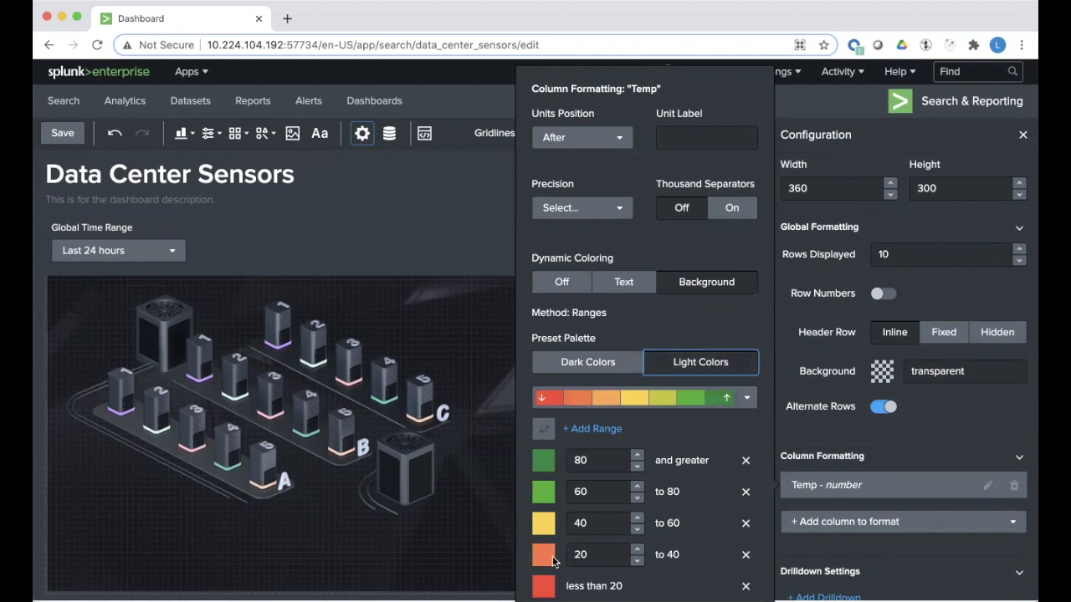
click(544, 430)
click(544, 431)
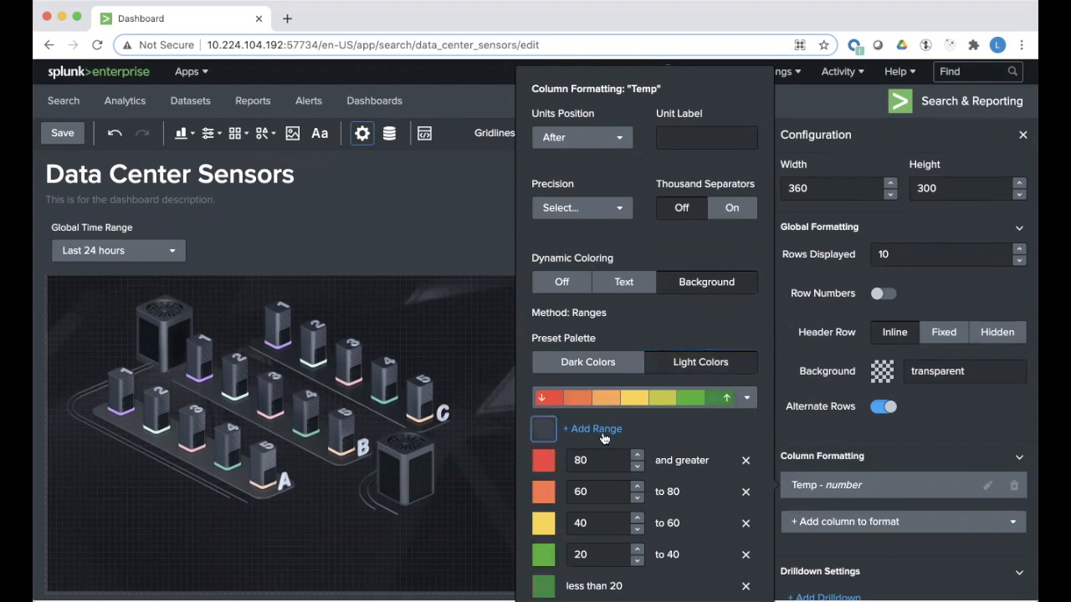
Set the Temp color thresholds to 70 and greater, 60 to 70 and 50 to 60, and remove the range starting at 20
click(579, 457)
key(BackSpace)
text(7)
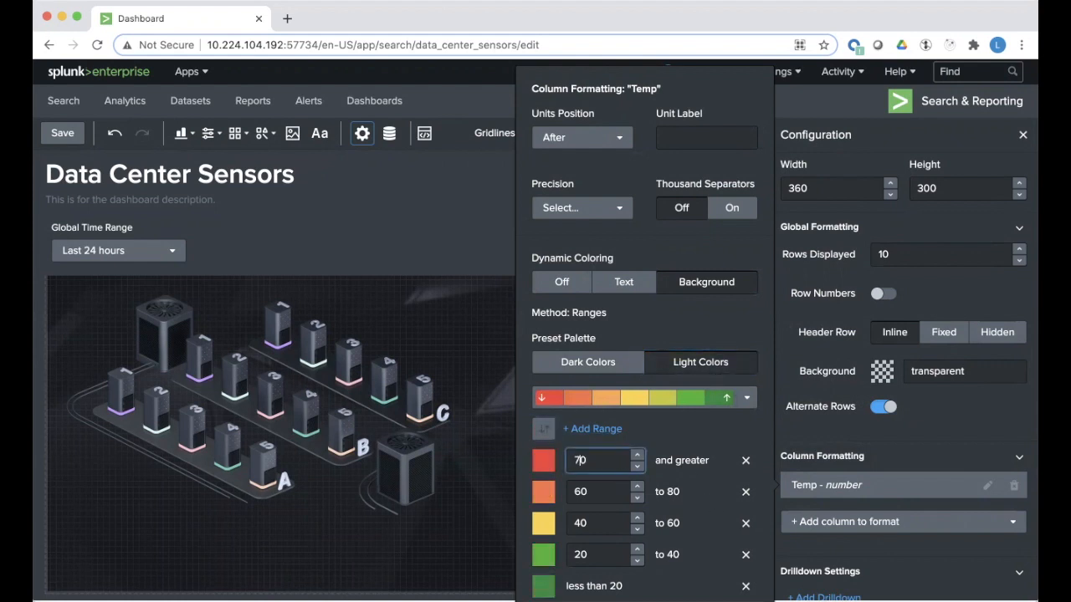
click(599, 523)
key(Left)
key(BackSpace)
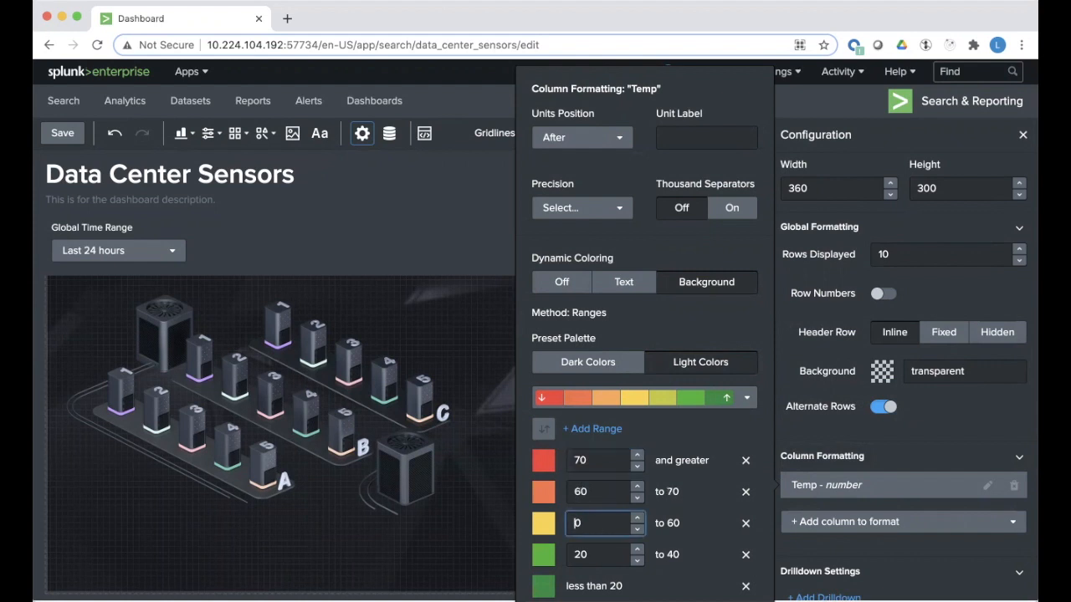
text(5)
click(745, 554)
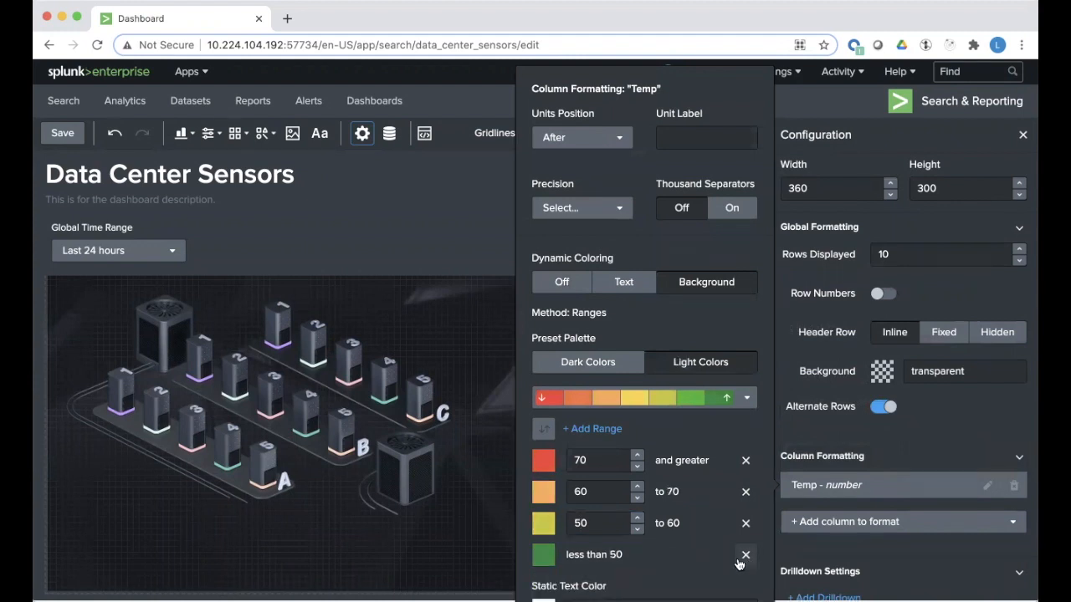
Color the 50 to 60 Temp range yellow and the 60 to 70 range darker orange, and close the column formatting
click(544, 527)
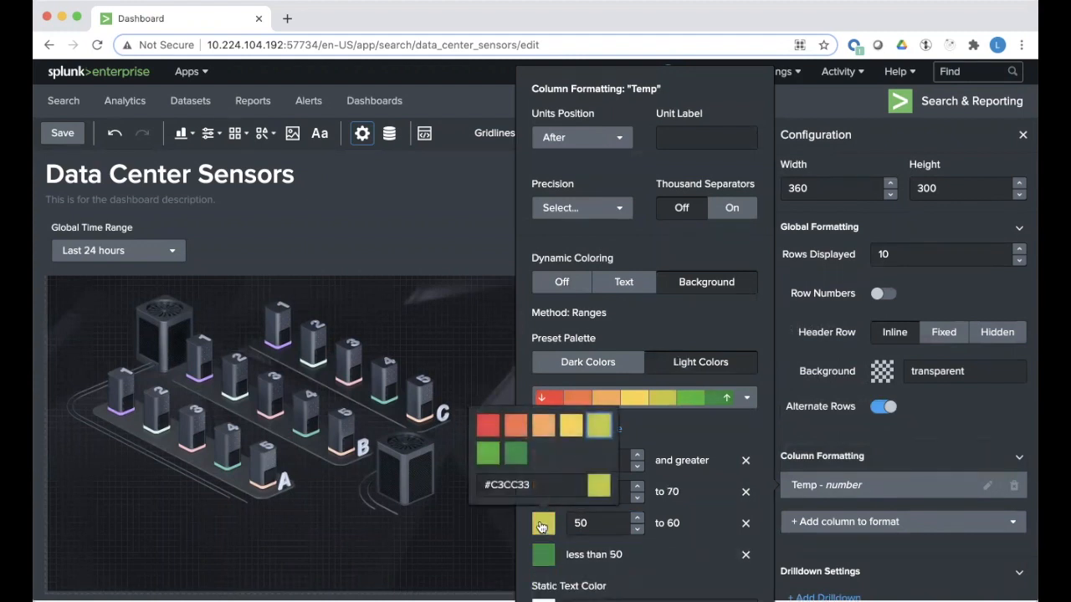
click(566, 433)
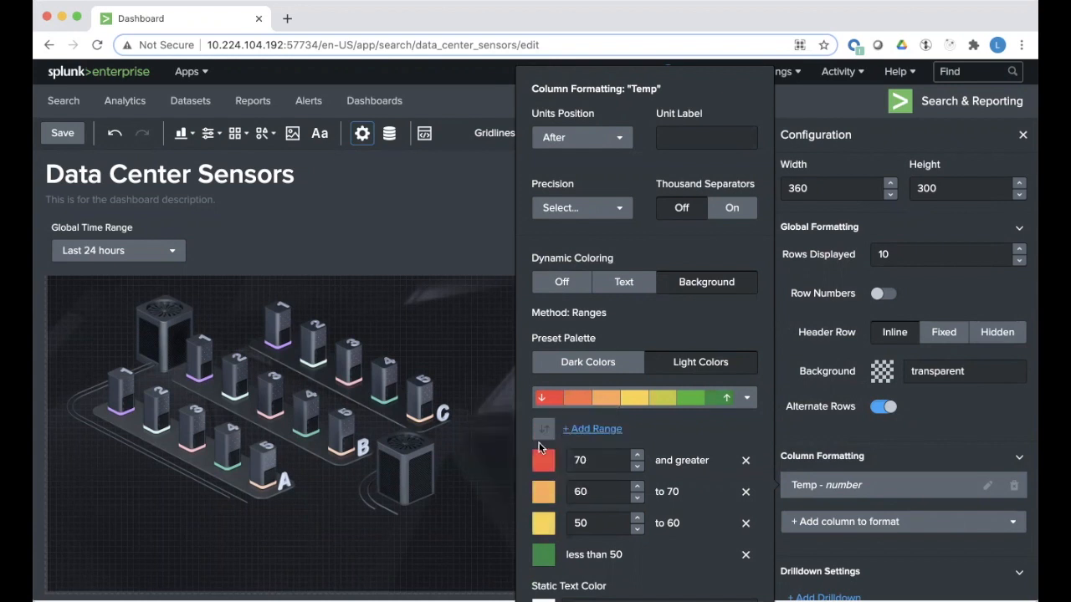
click(544, 492)
click(516, 396)
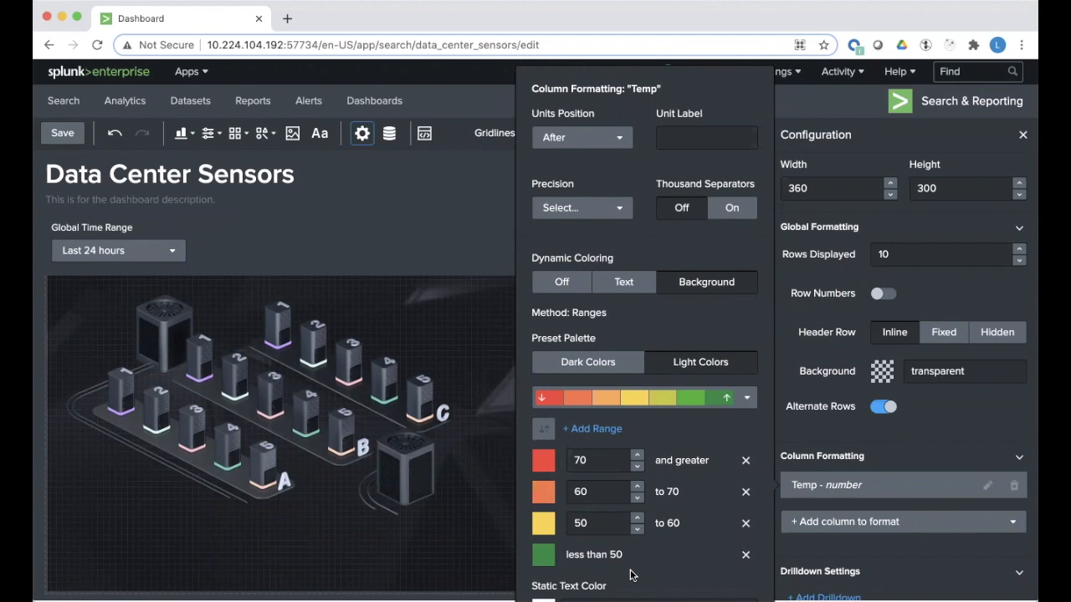
click(808, 554)
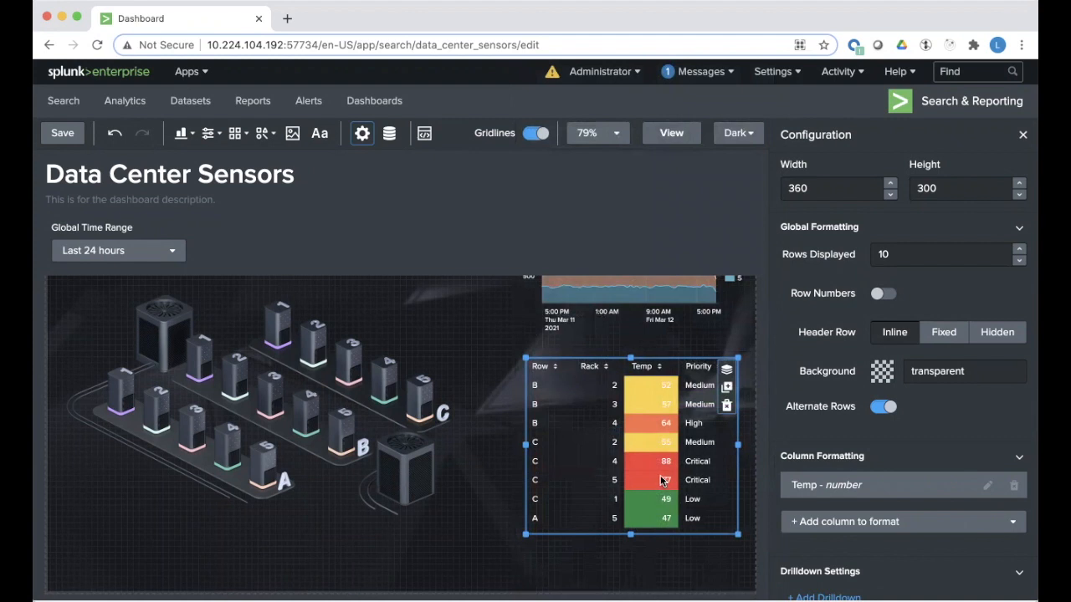
Add a SingleValue over the servers image, sized 140 by 110 at X 290, Y 470, using the existing 1A search as its data source
scroll(660, 475, up, 1)
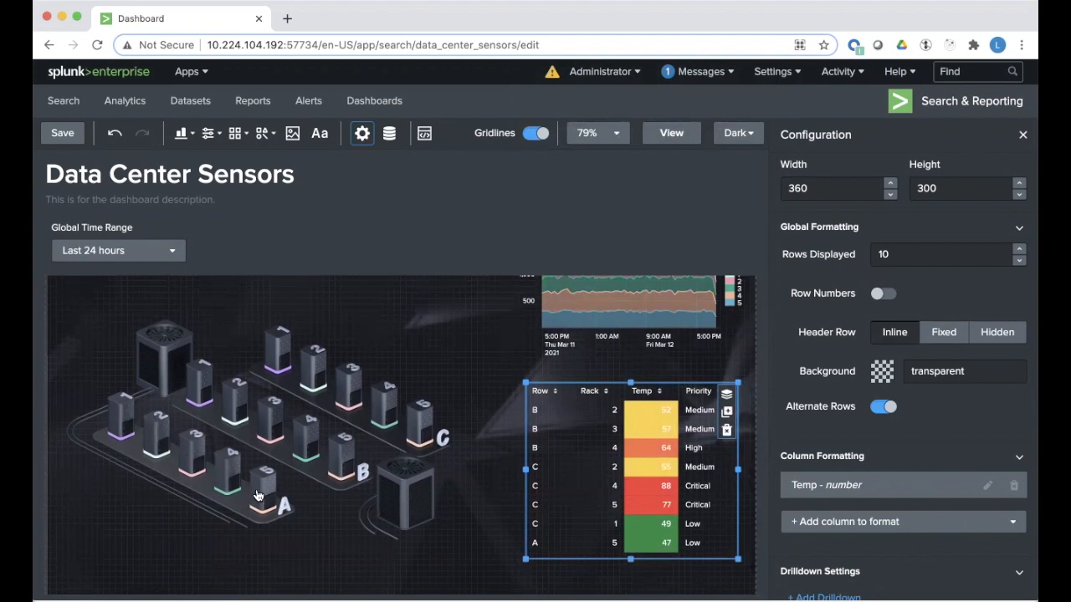
click(181, 134)
scroll(198, 322, down, 10)
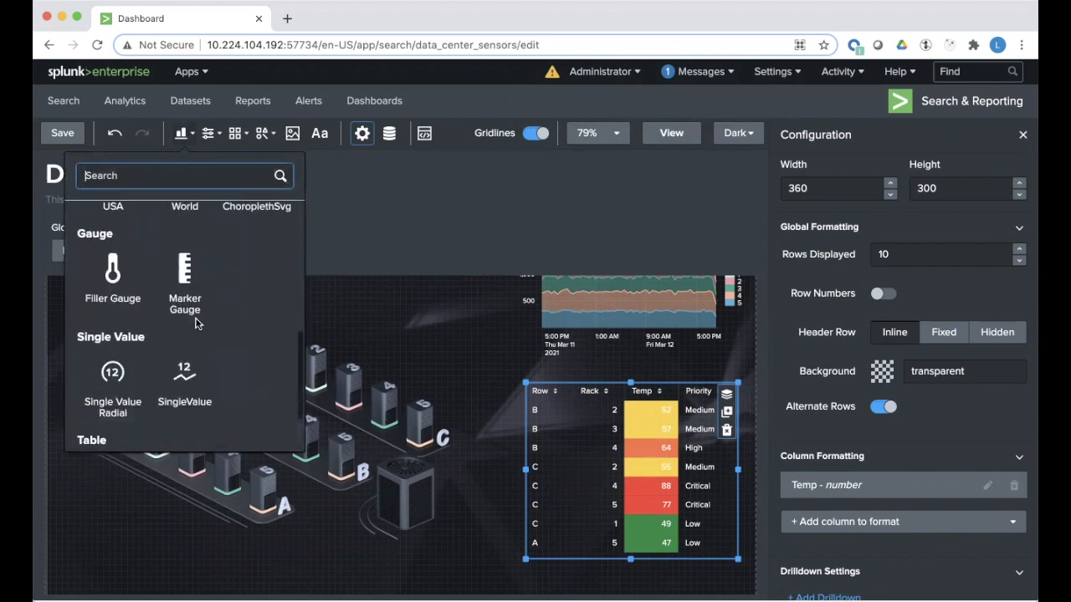
click(189, 318)
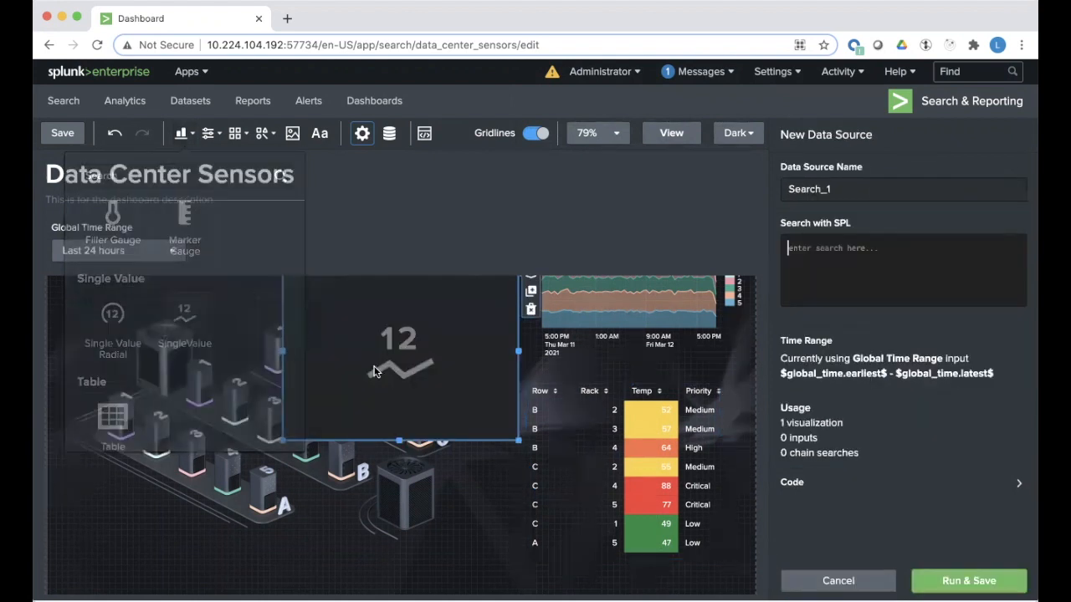
drag(452, 546, 300, 429)
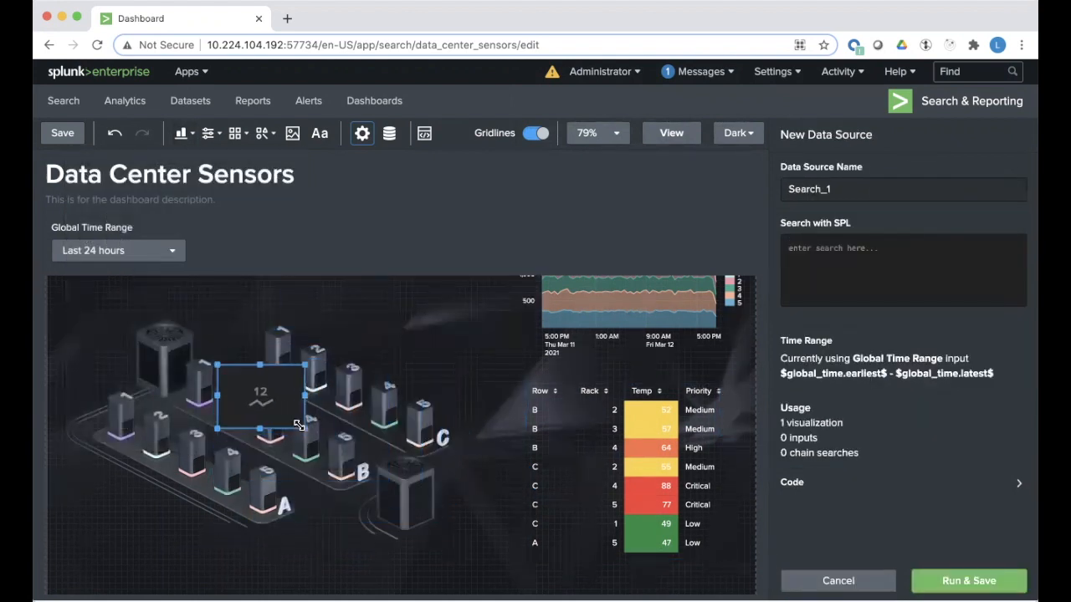
click(838, 581)
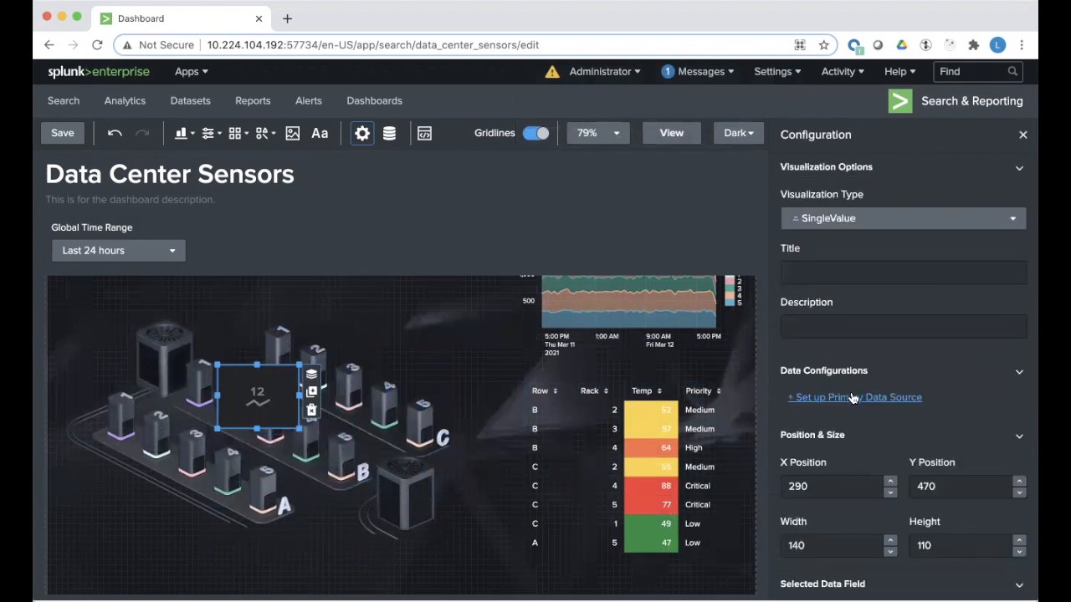
click(851, 398)
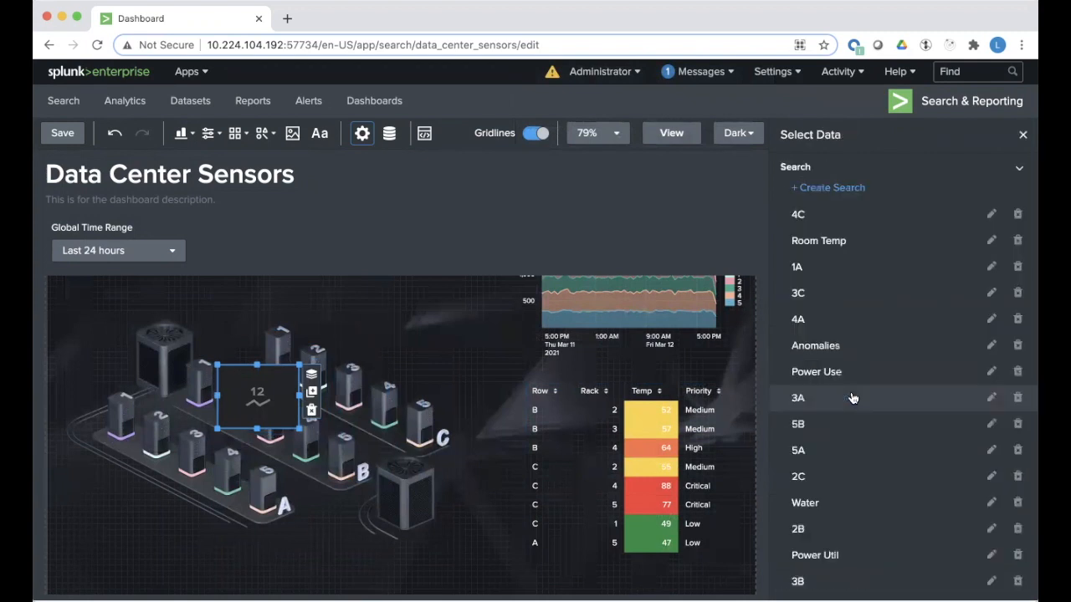
click(810, 266)
scroll(855, 403, down, 3)
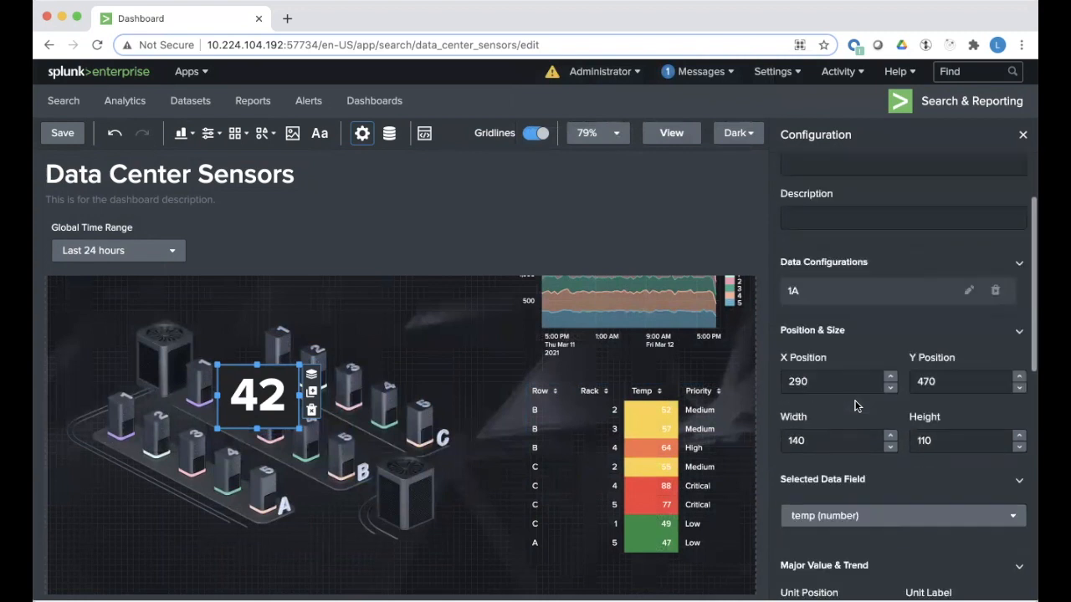
Set the unit label of the new SingleValue over the servers to °
scroll(855, 406, down, 5)
click(925, 358)
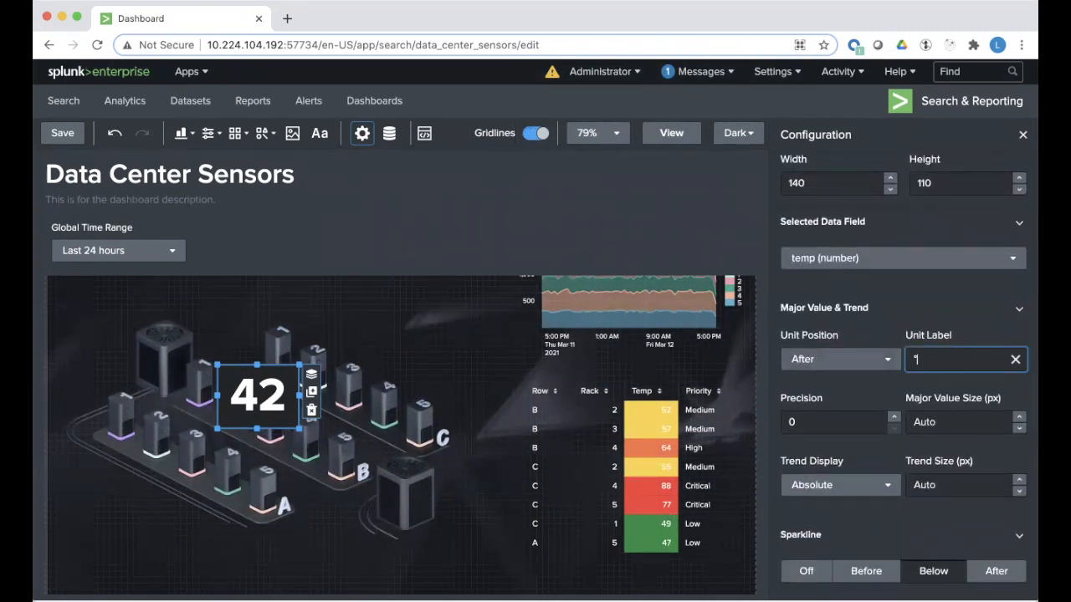
text(°)
Give the SingleValue dynamic Background coloring from the Light Colors palette, reversing the order so the highest range is red
scroll(936, 303, down, 5)
click(842, 354)
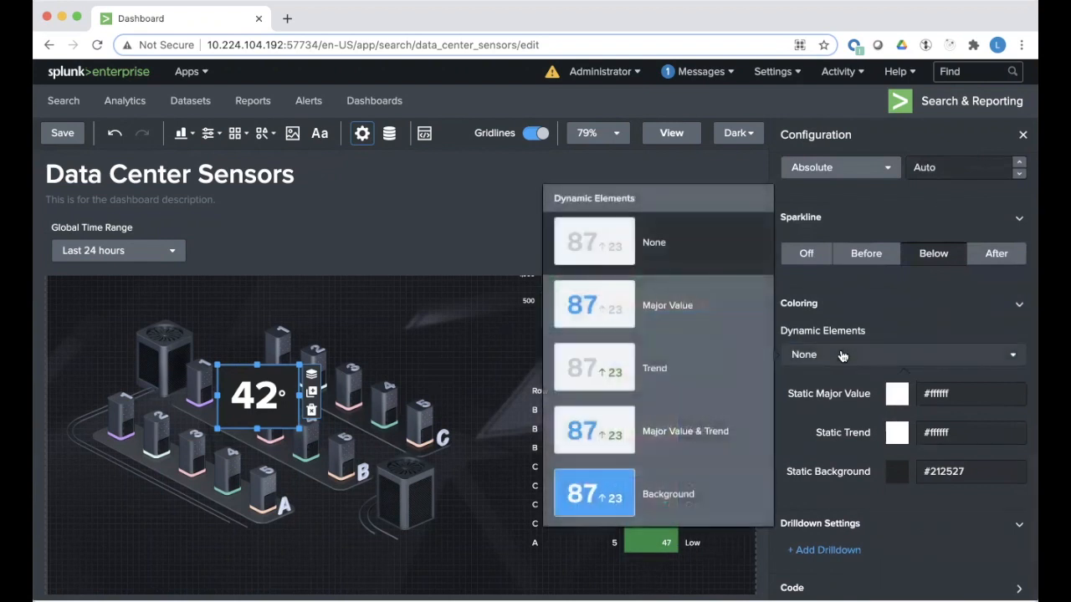
click(674, 493)
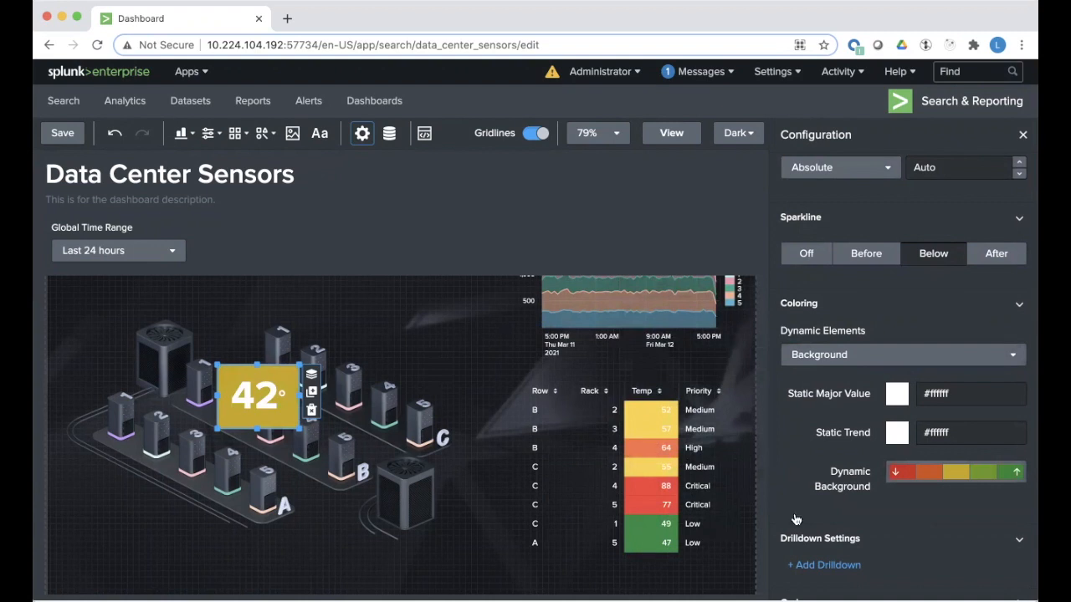
click(940, 470)
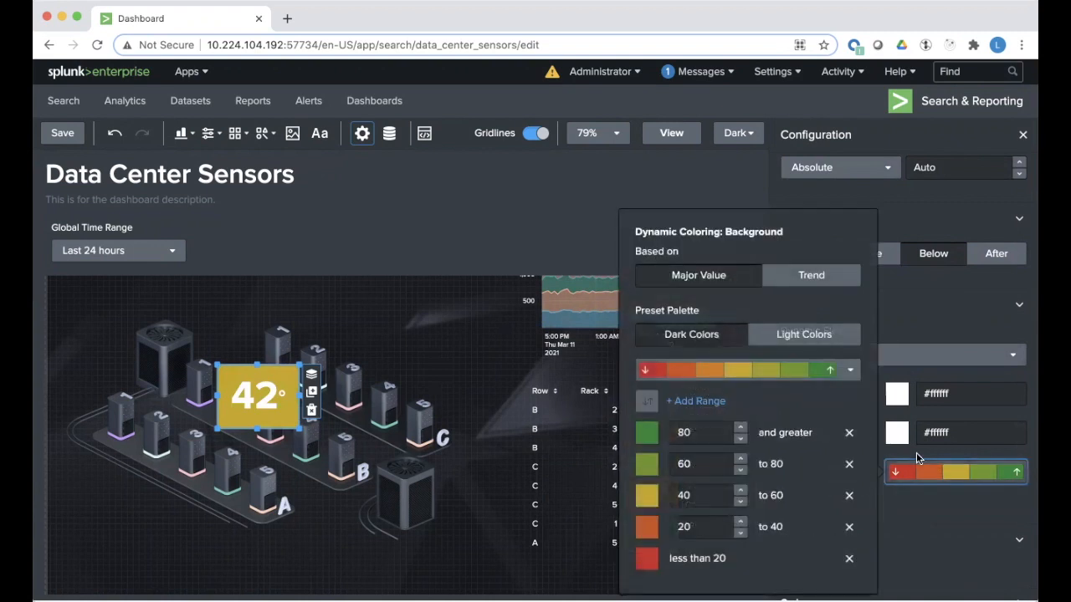
click(817, 336)
click(646, 402)
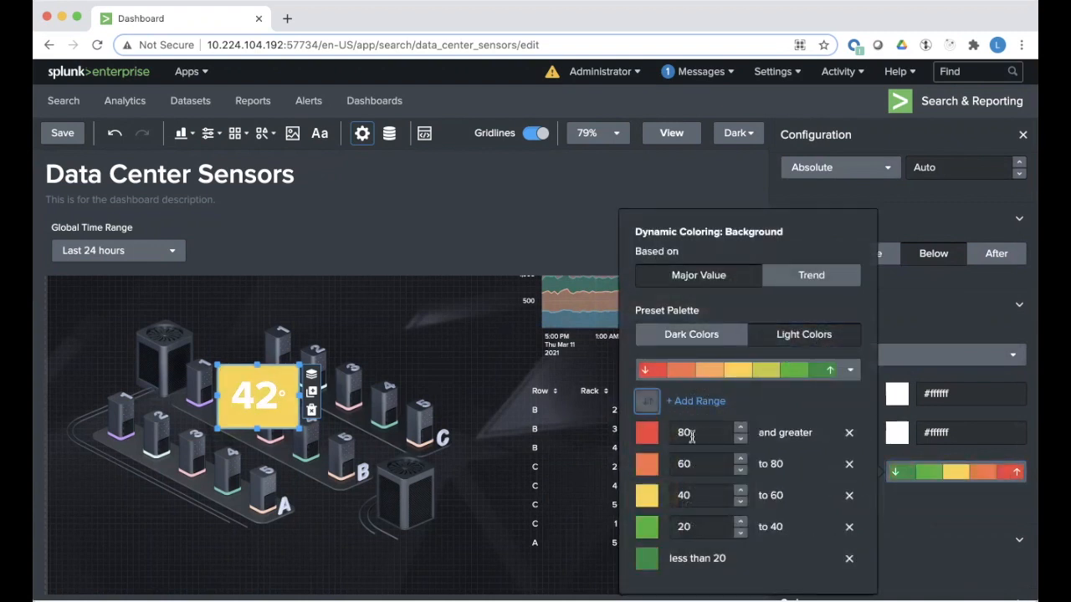
Remove the range starting at 20 and set the background thresholds to 70 and greater, 60 to 70 and 50 to 60
click(849, 529)
click(692, 465)
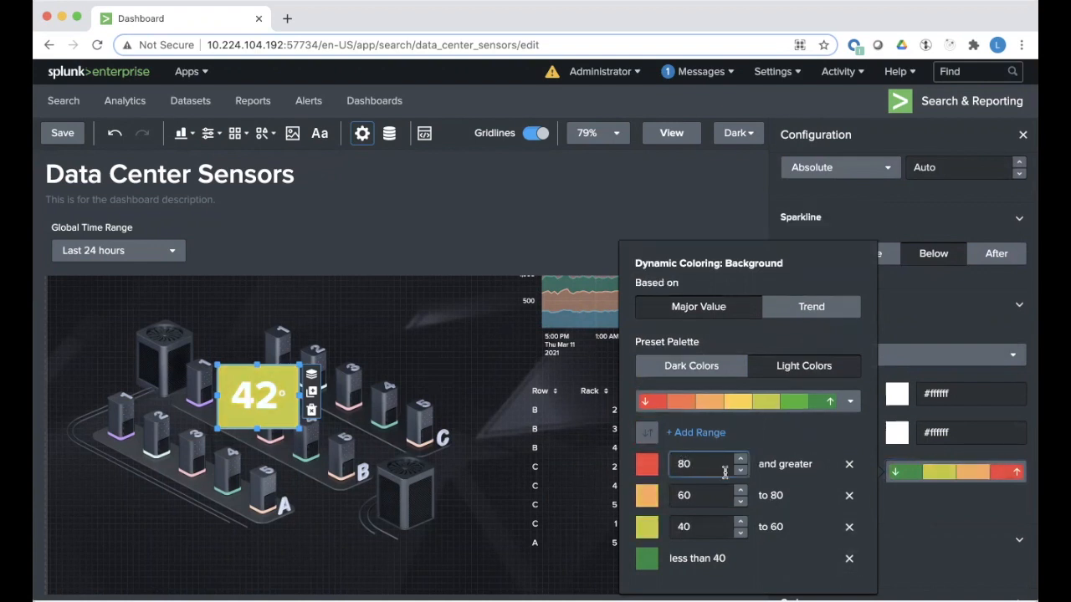
click(683, 527)
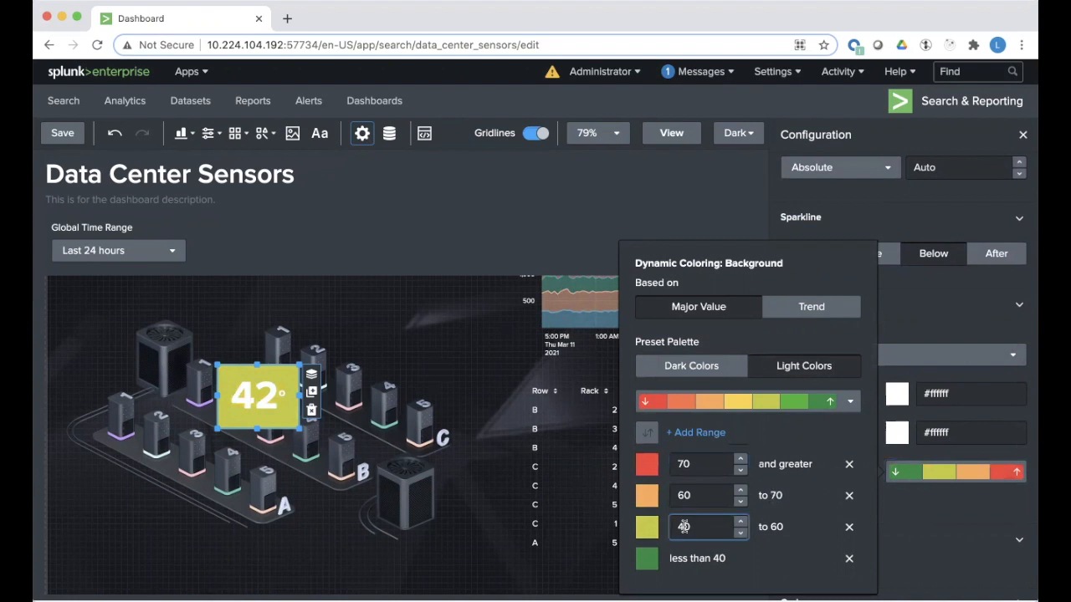
Color the SingleValue's 60 to 70 range darker orange and its 50 to 60 range yellow
click(650, 498)
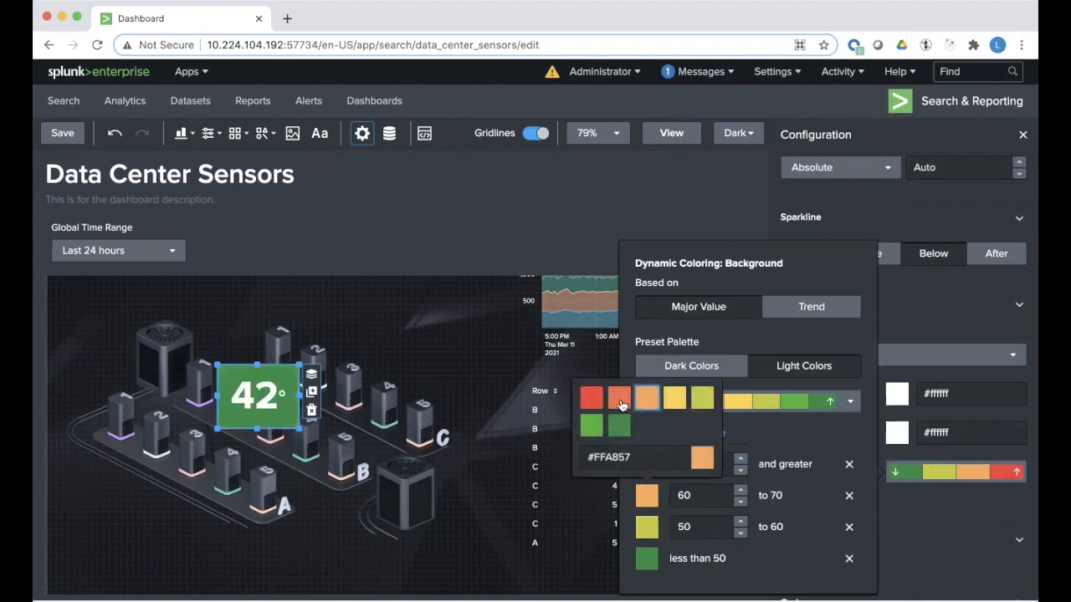
click(647, 531)
click(646, 531)
click(670, 440)
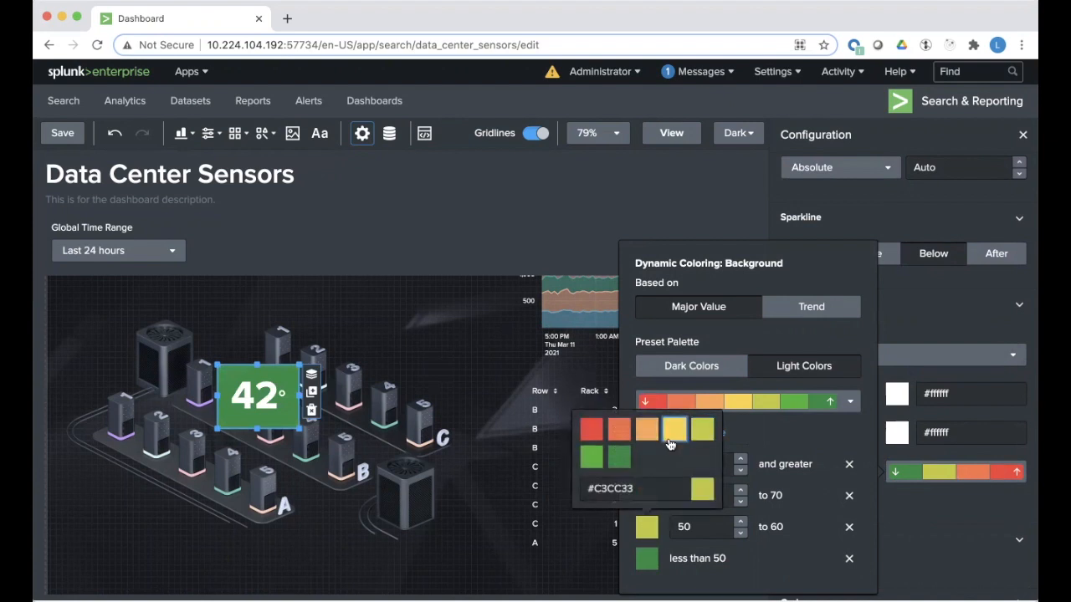
Move the SingleValue onto rack 1 of row A and shrink it to about 50 by 50 so it fits the rack
click(264, 396)
drag(264, 396, 133, 438)
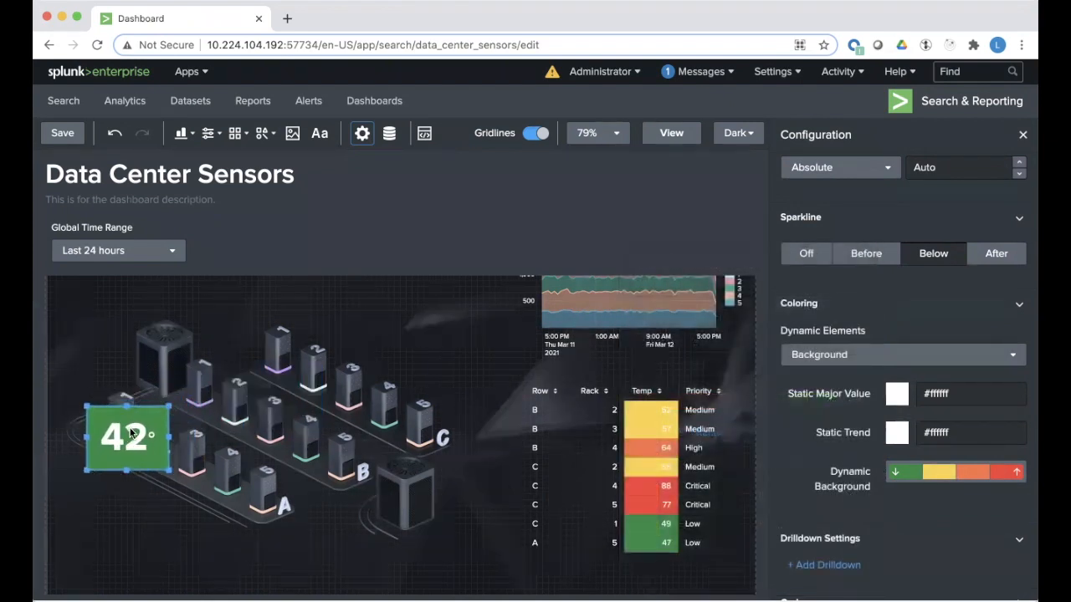
drag(169, 470, 123, 432)
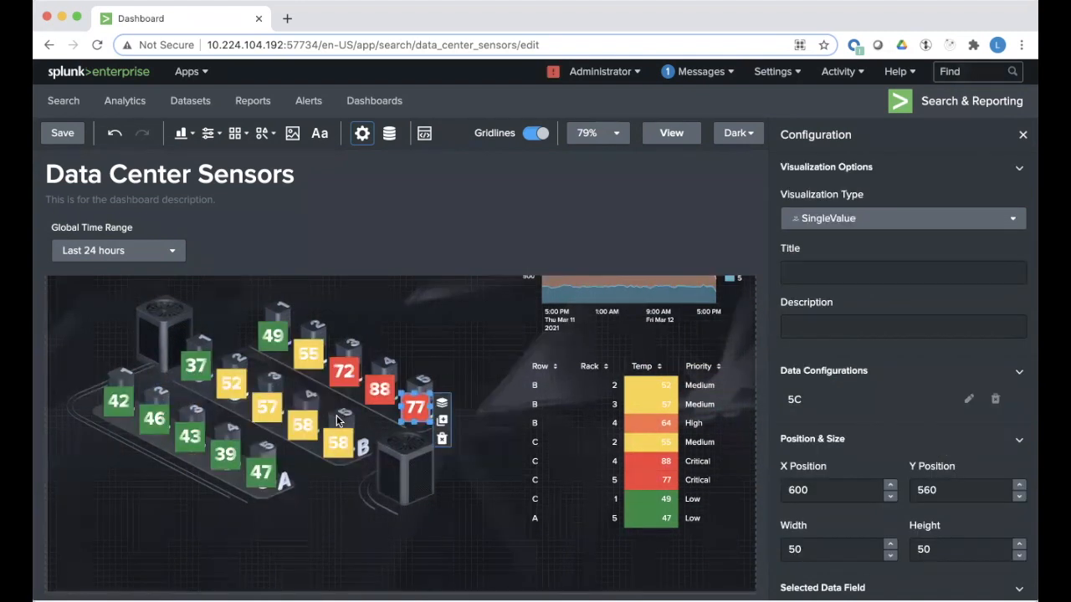
Add a rectangle covering the current time, power chart and anomalies table, sized 410 by 810 at X 780, Y 20
scroll(282, 345, up, 2)
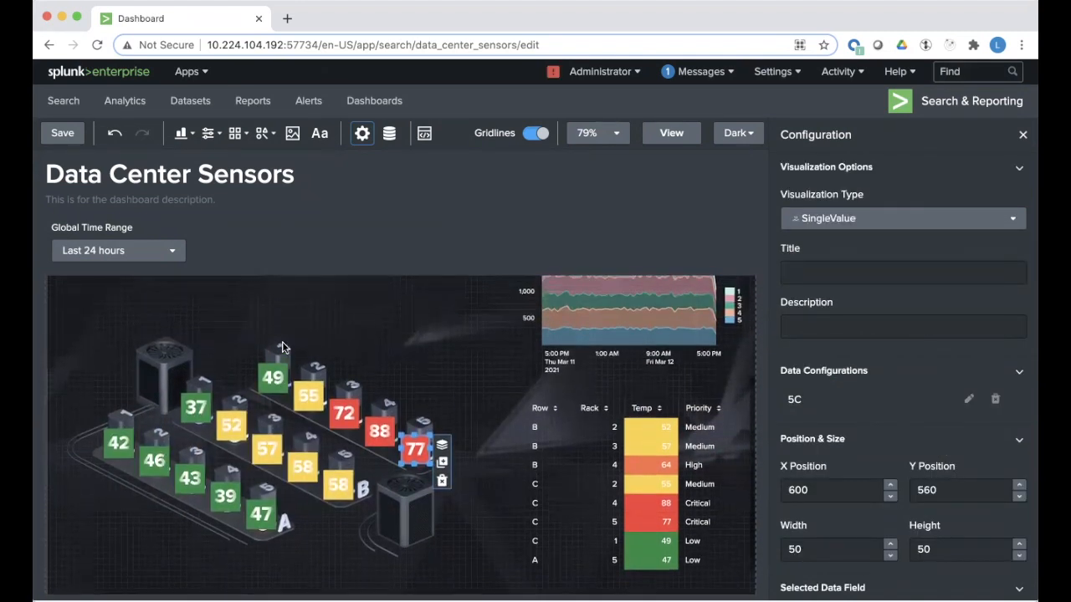
scroll(321, 418, up, 2)
scroll(321, 418, up, 1)
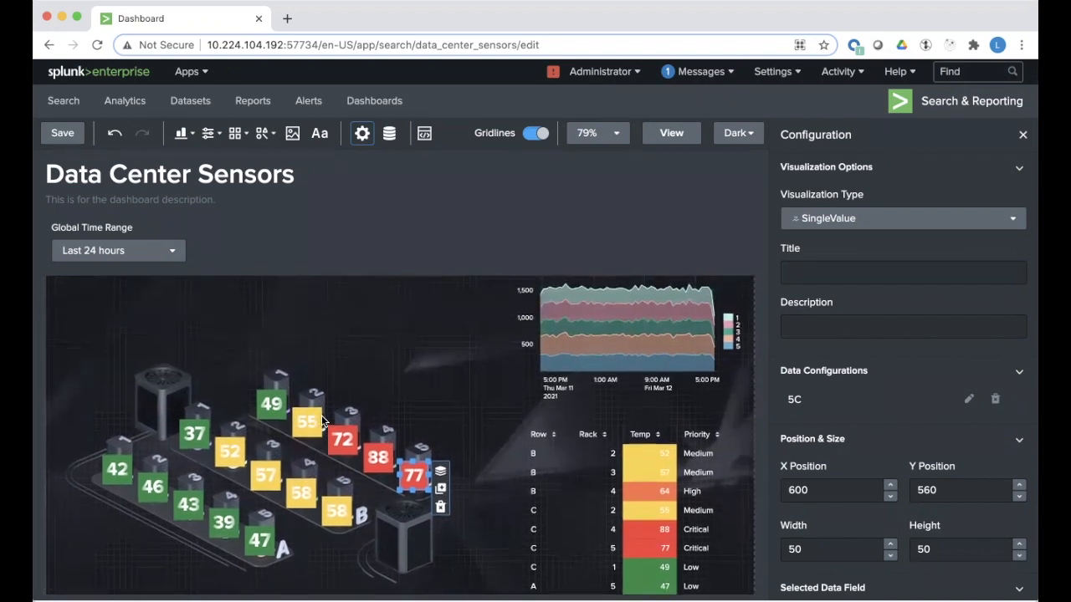
scroll(328, 393, up, 3)
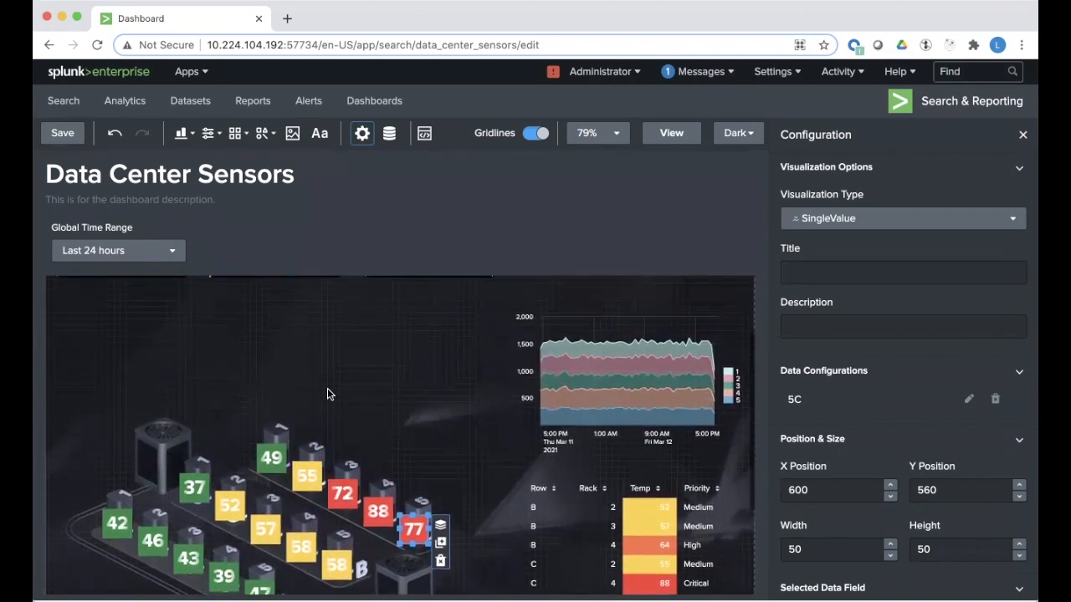
scroll(328, 393, up, 2)
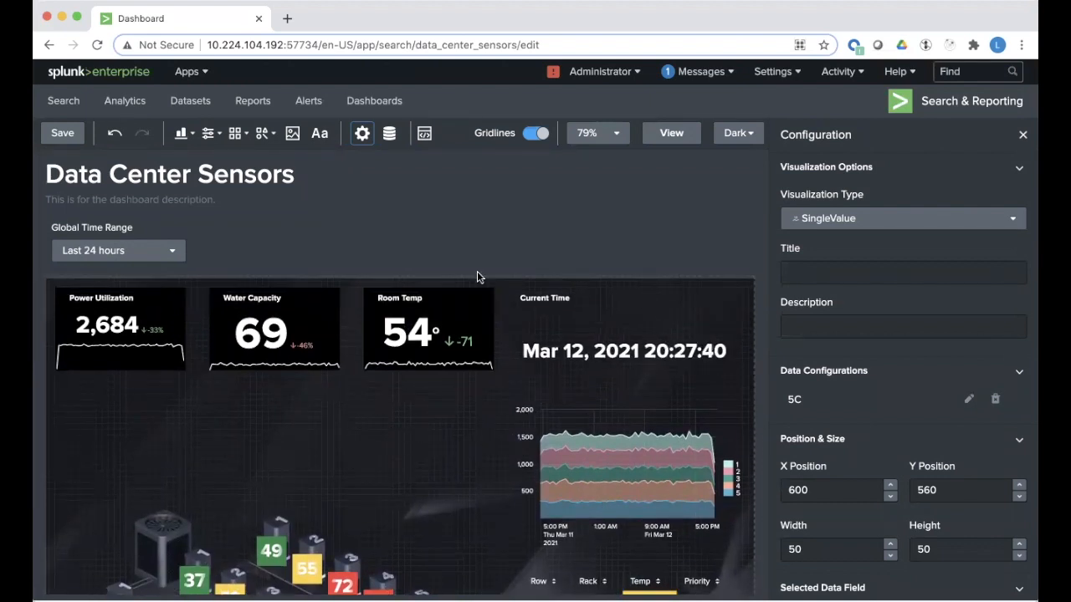
click(262, 134)
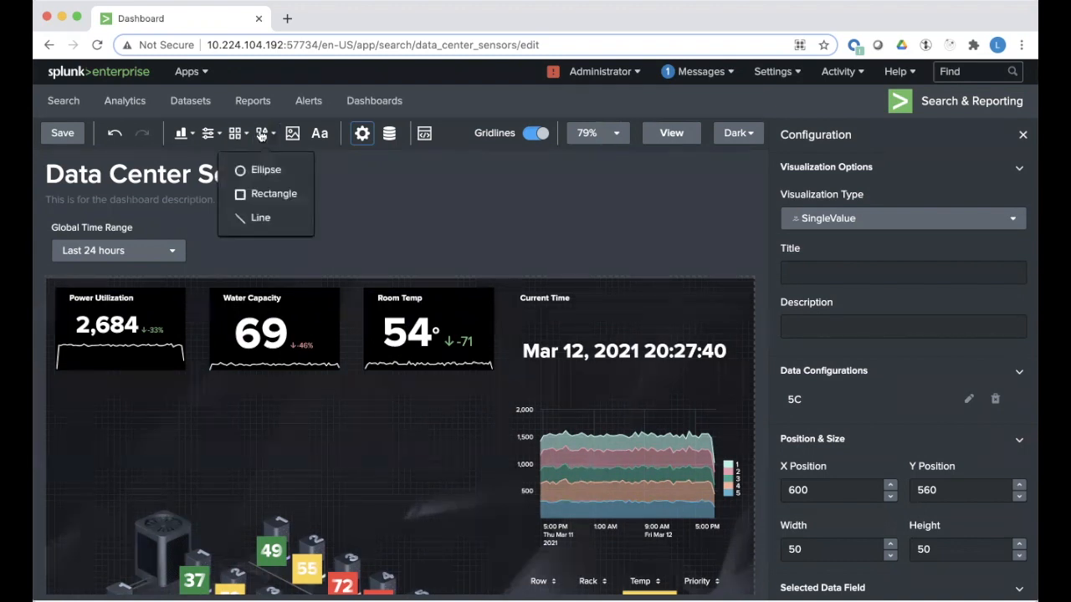
click(262, 195)
drag(360, 497, 573, 331)
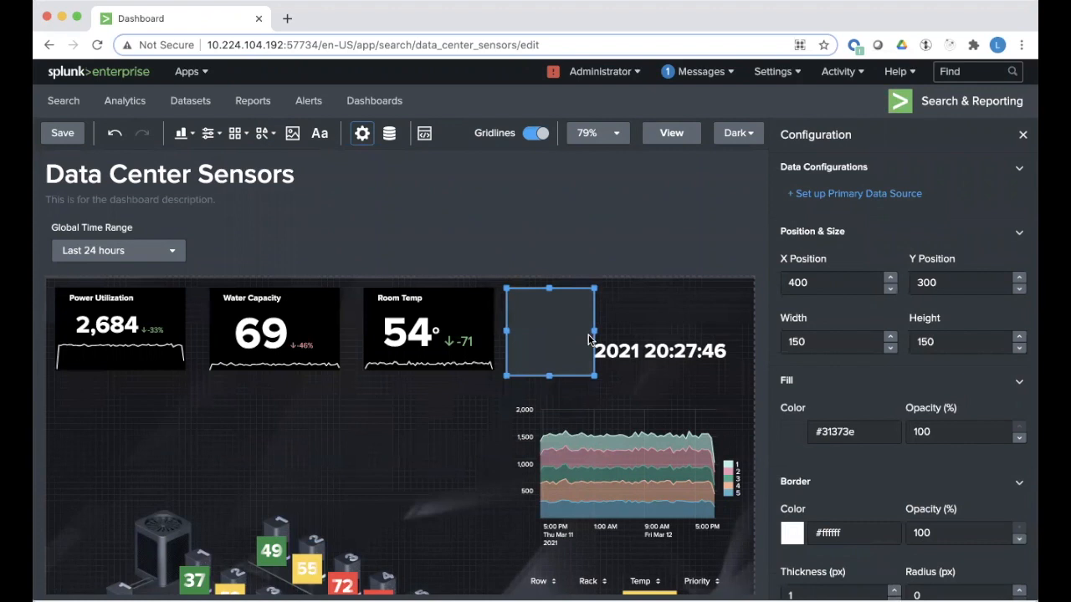
drag(594, 375, 742, 595)
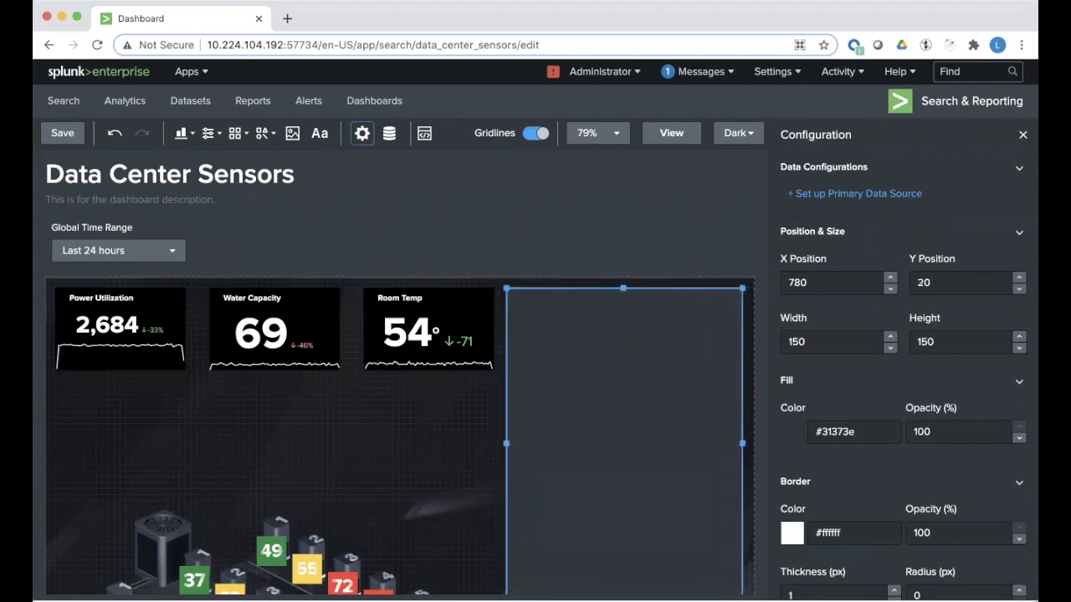
scroll(704, 531, down, 5)
drag(742, 384, 750, 552)
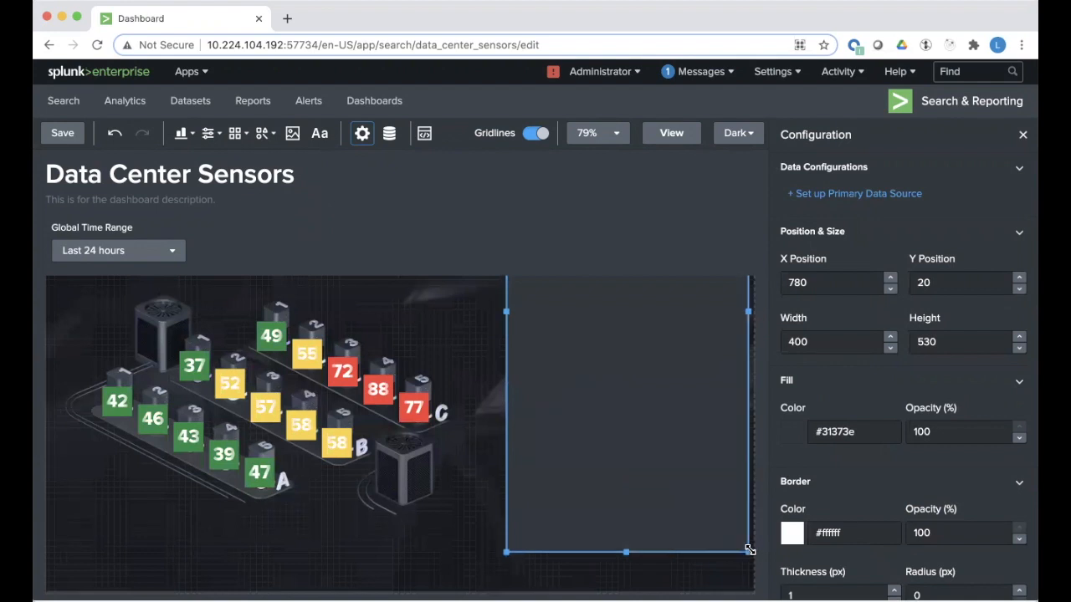
Fill the large rectangle with black #000000 and make its border transparent
click(794, 432)
click(760, 280)
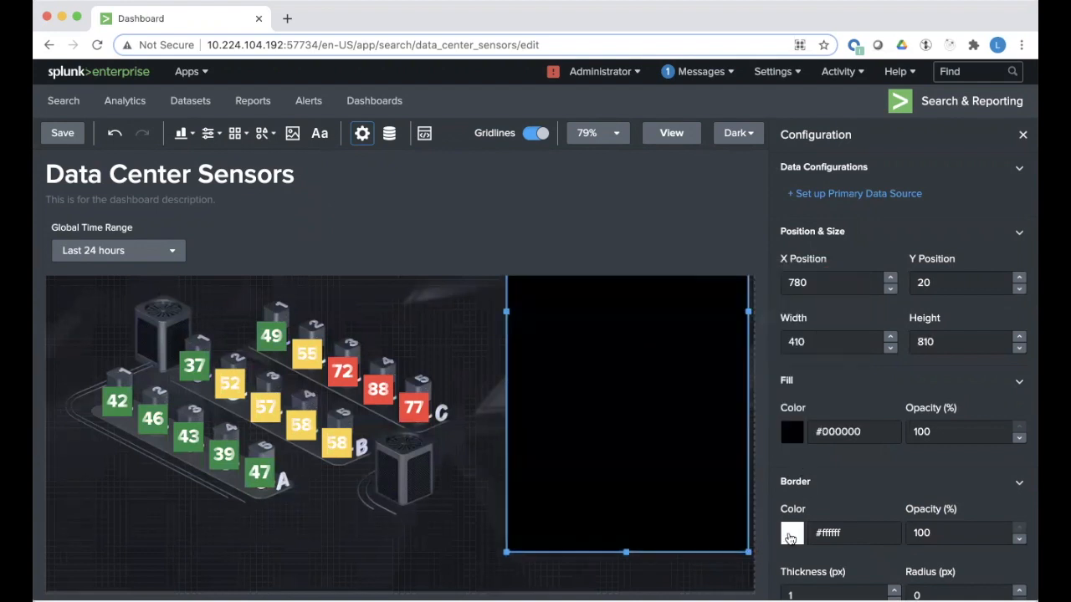
click(792, 532)
click(734, 380)
Send the black rectangle to the back, behind the time, chart and table
scroll(661, 423, up, 5)
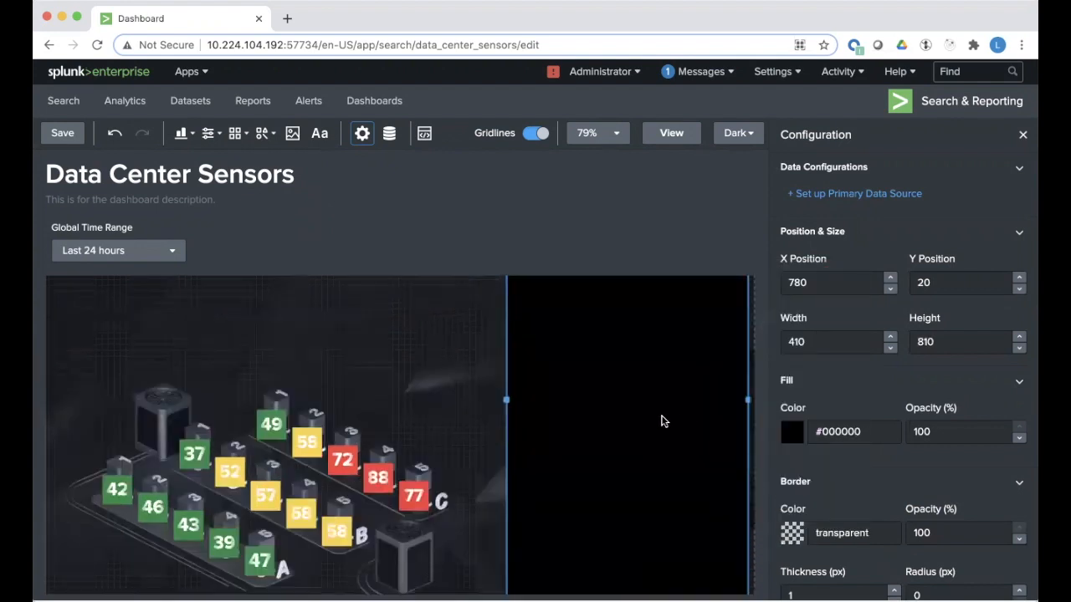
click(737, 299)
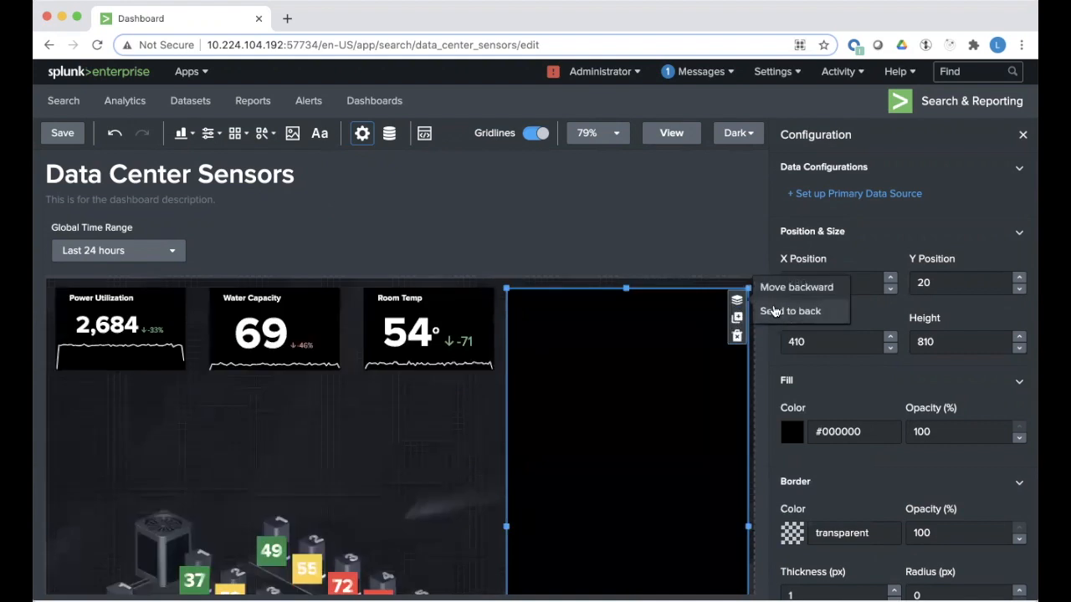
click(776, 313)
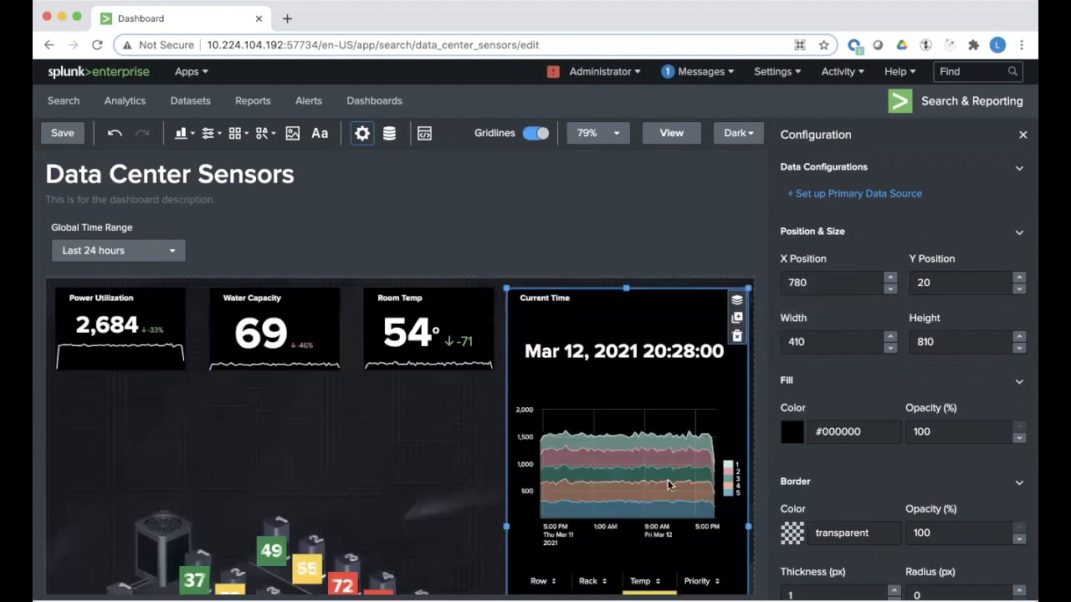
Add a 270 by 150 rectangle at X 480, Y 220 with black fill and transparent border, and start adding legend shapes to it
scroll(669, 485, down, 5)
scroll(669, 485, up, 4)
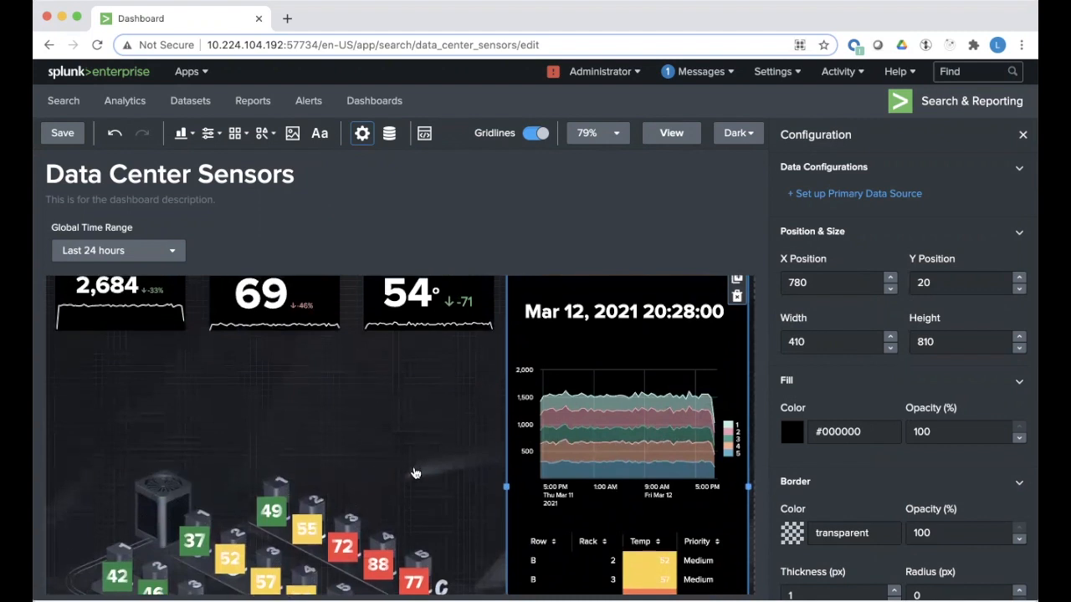
click(263, 137)
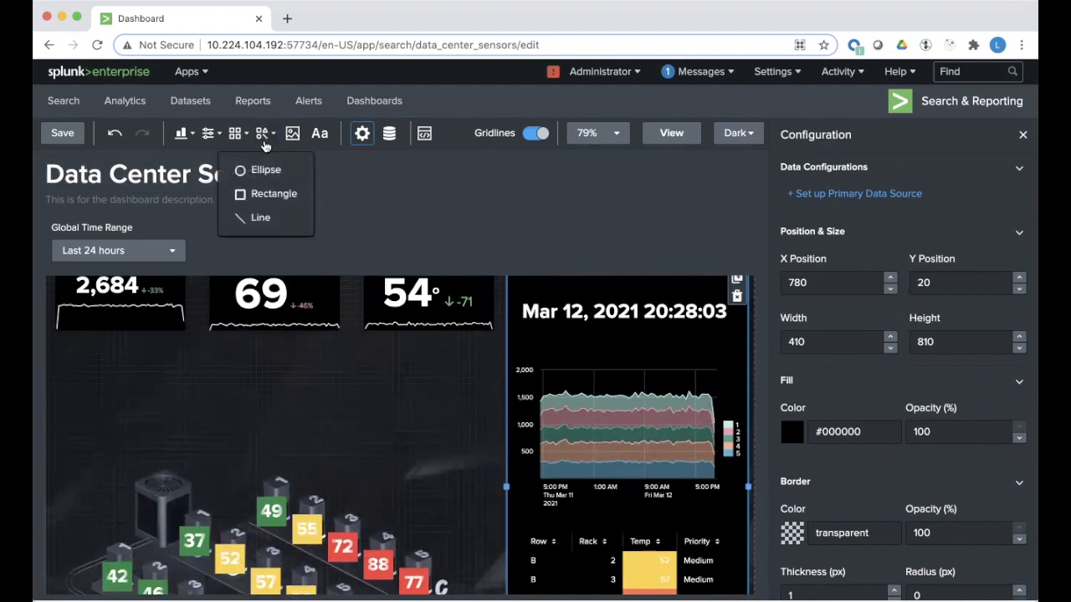
click(267, 201)
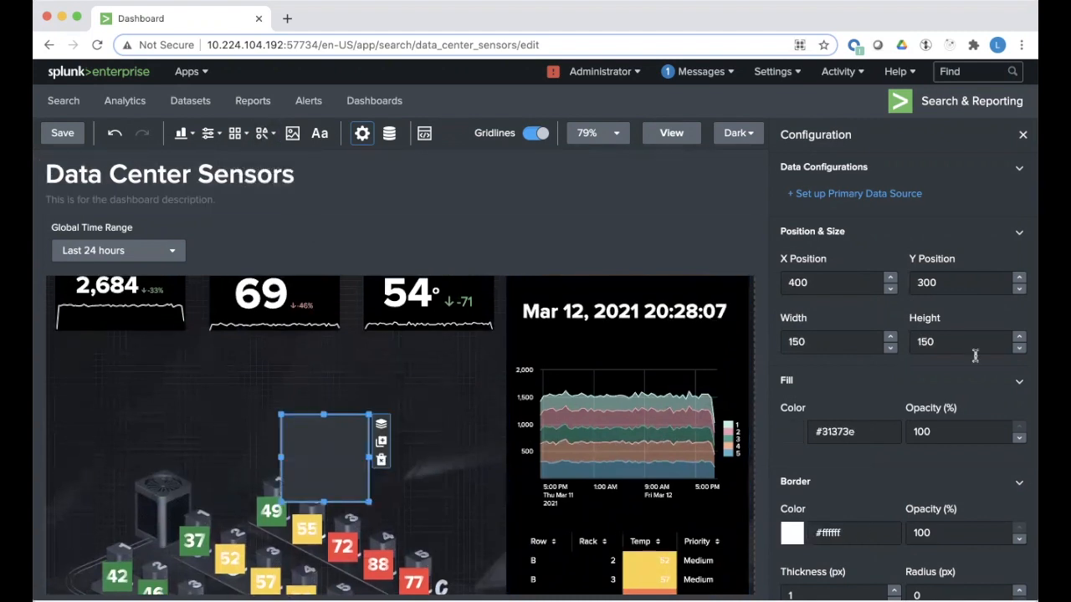
click(795, 431)
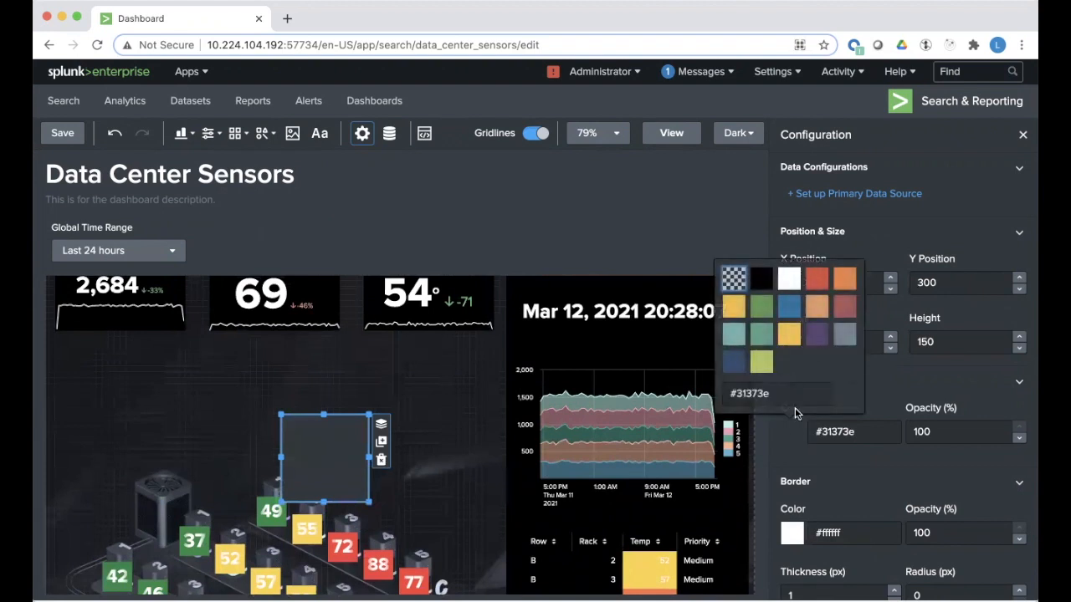
click(764, 286)
click(792, 533)
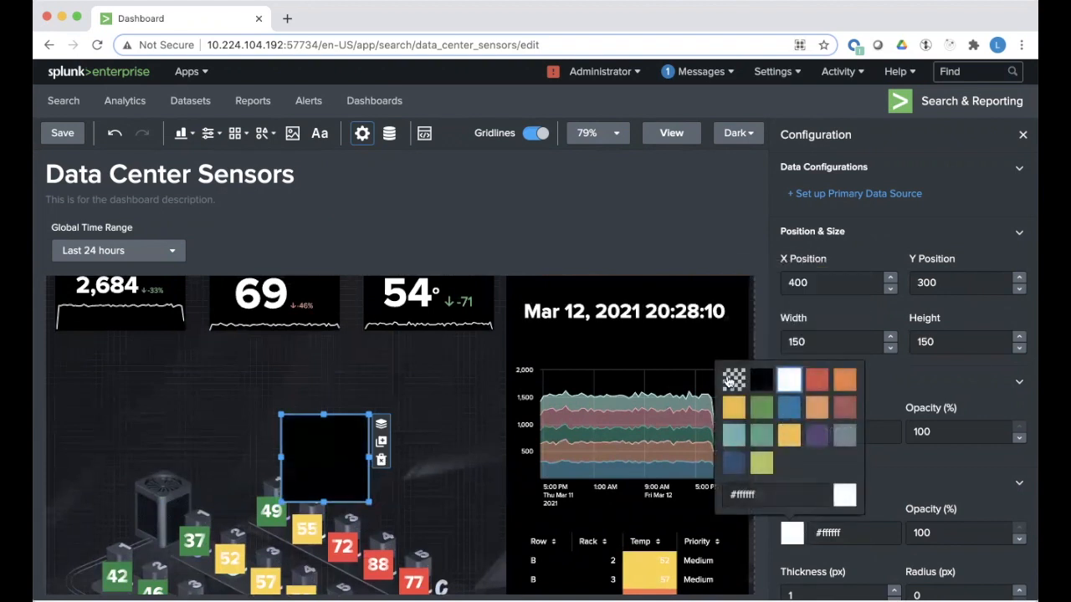
click(732, 381)
drag(358, 416, 490, 416)
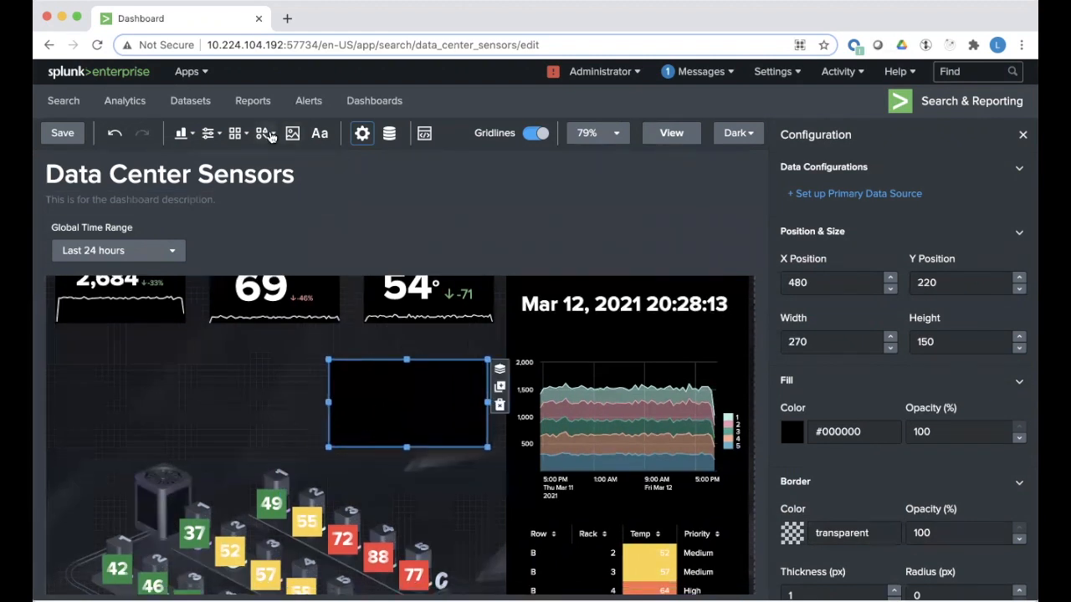
click(262, 133)
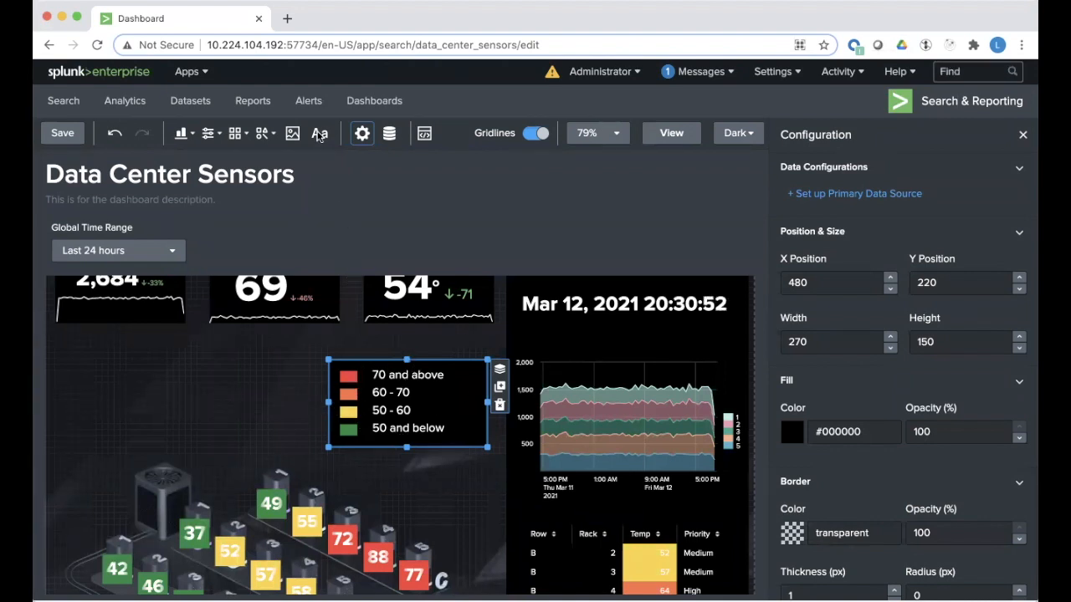
Add a text box reading "Server Room Heat Map" beside the color legend at X 40, Y 230
click(319, 134)
drag(171, 326, 192, 368)
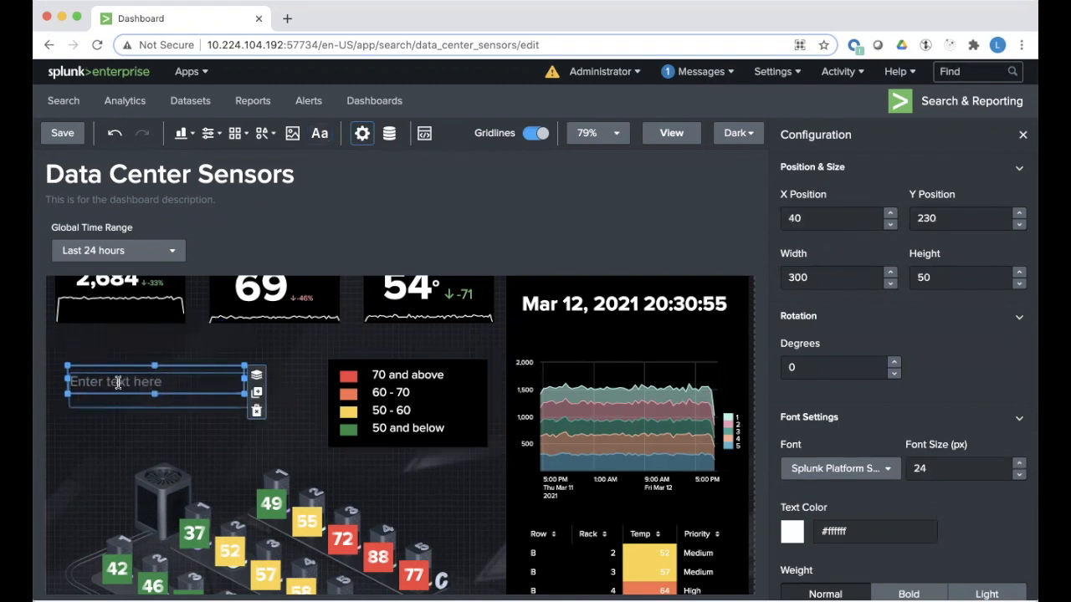
click(118, 381)
text(Server Room )
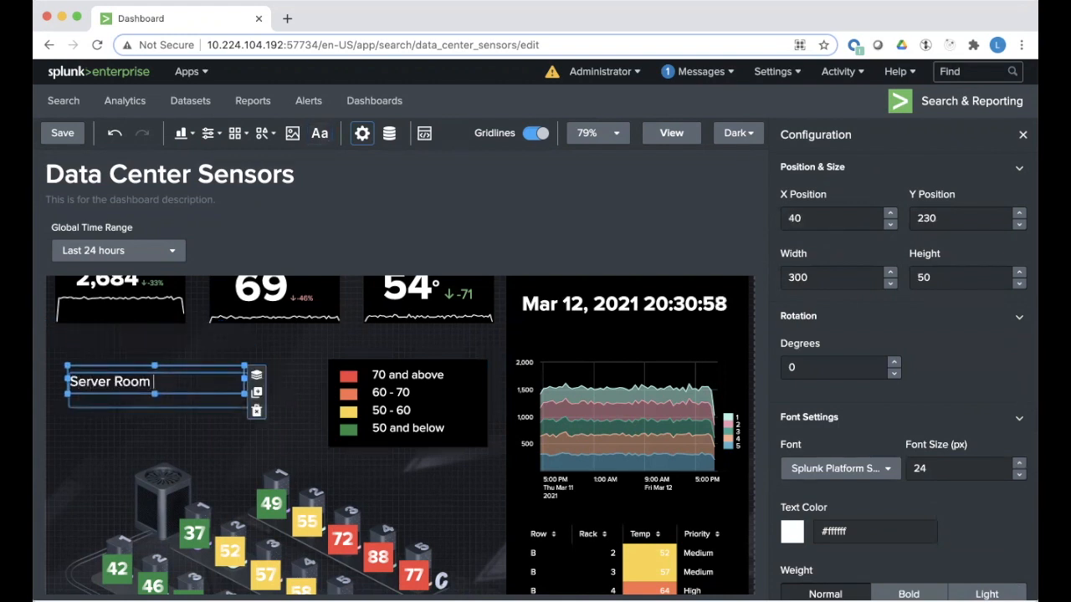
text(Heat Map)
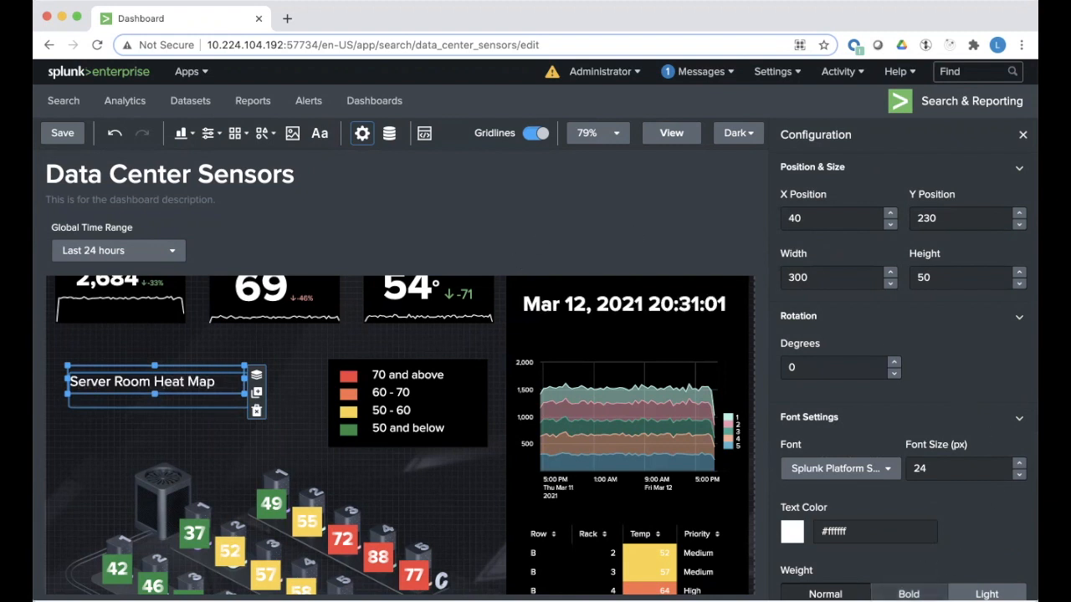
Make the heat map heading bold at 30 px and enlarge its text box so it fits on one line
click(908, 593)
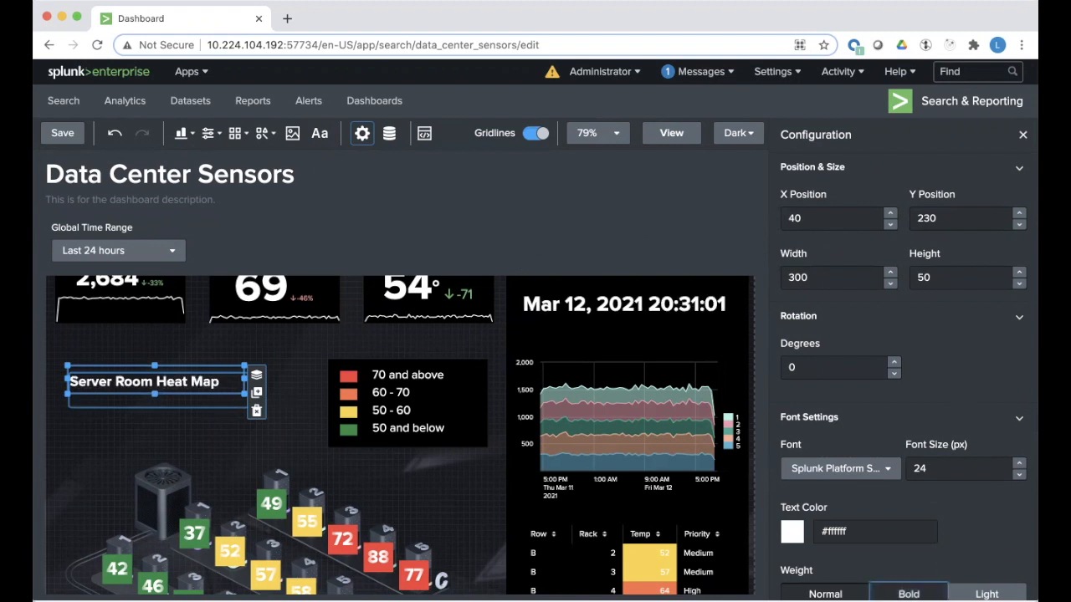
click(918, 470)
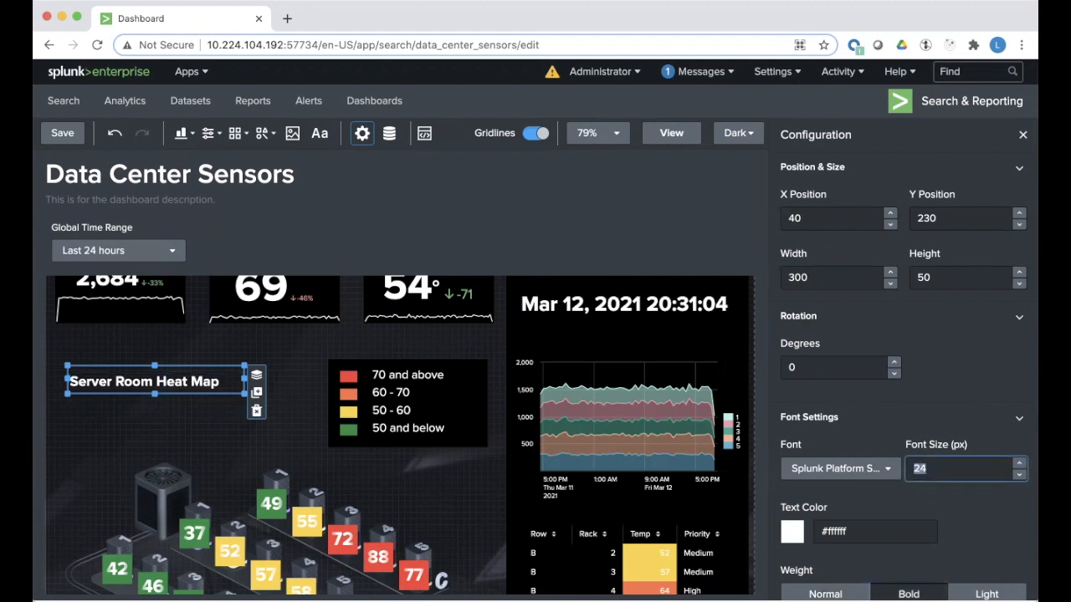
text(30)
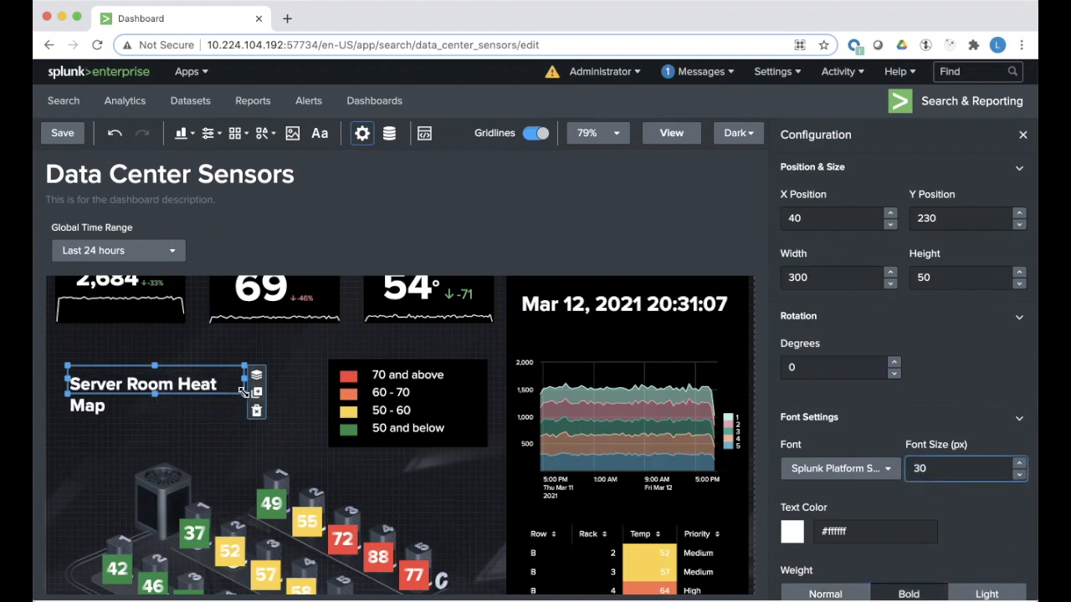
drag(243, 392, 289, 406)
Save the dashboard and review the finished layout from top to bottom in view mode
click(61, 133)
click(677, 139)
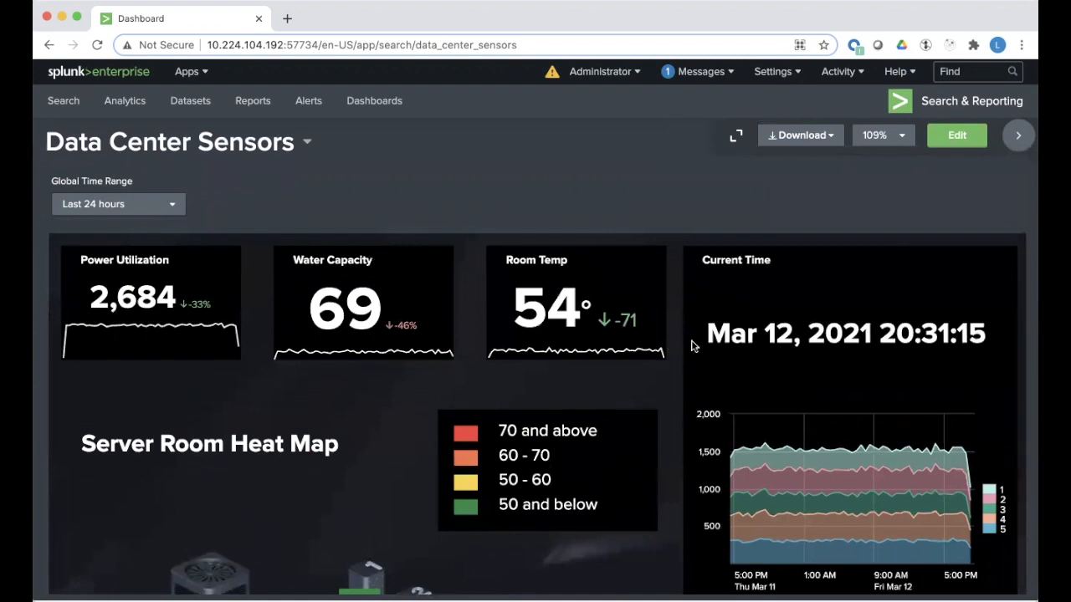
scroll(691, 346, down, 5)
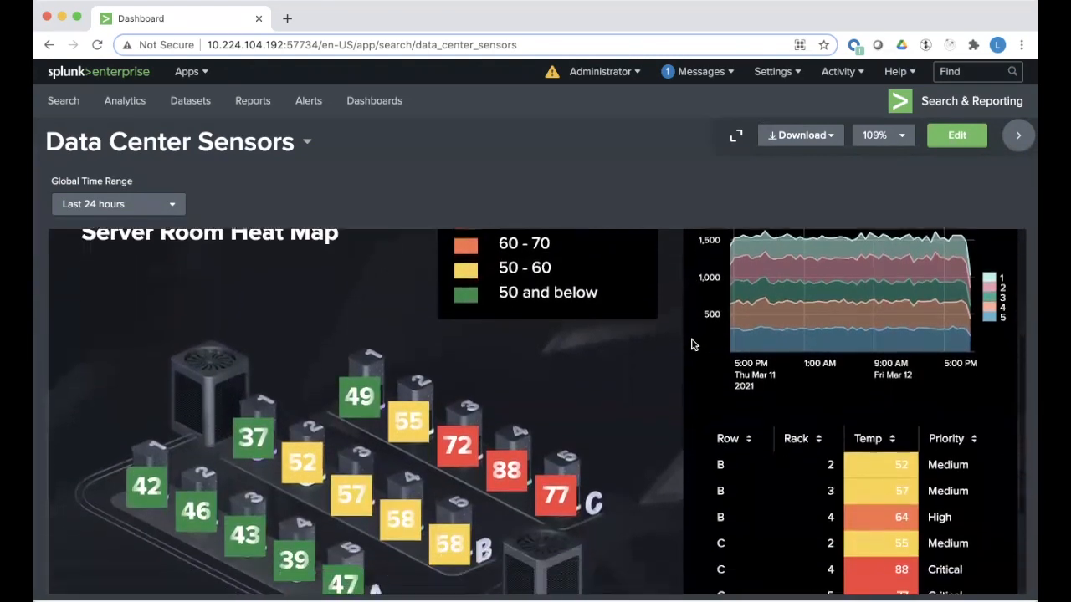
scroll(691, 345, down, 4)
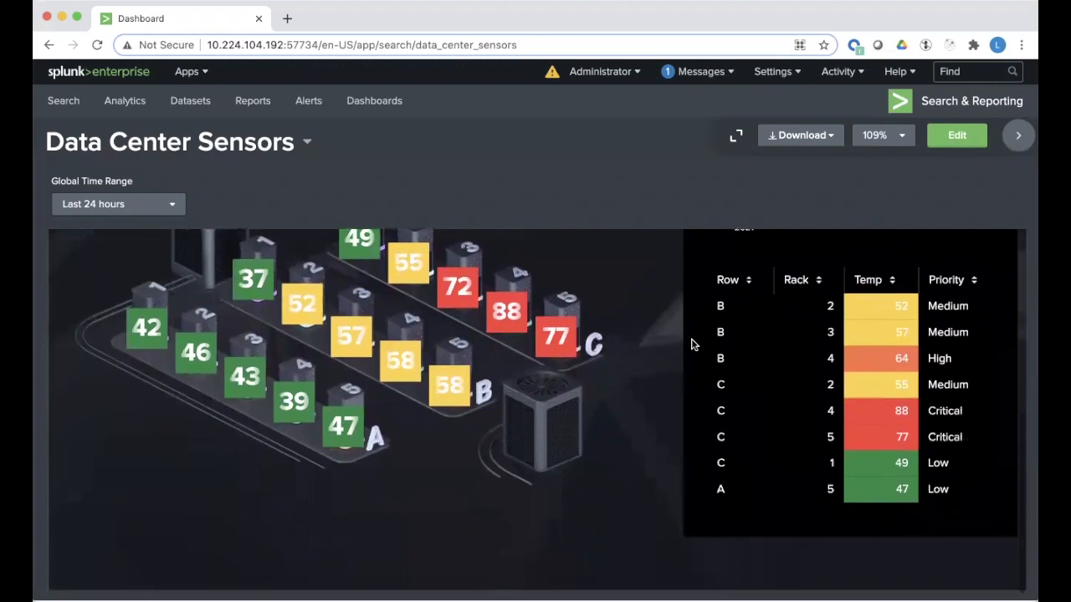
scroll(691, 346, up, 9)
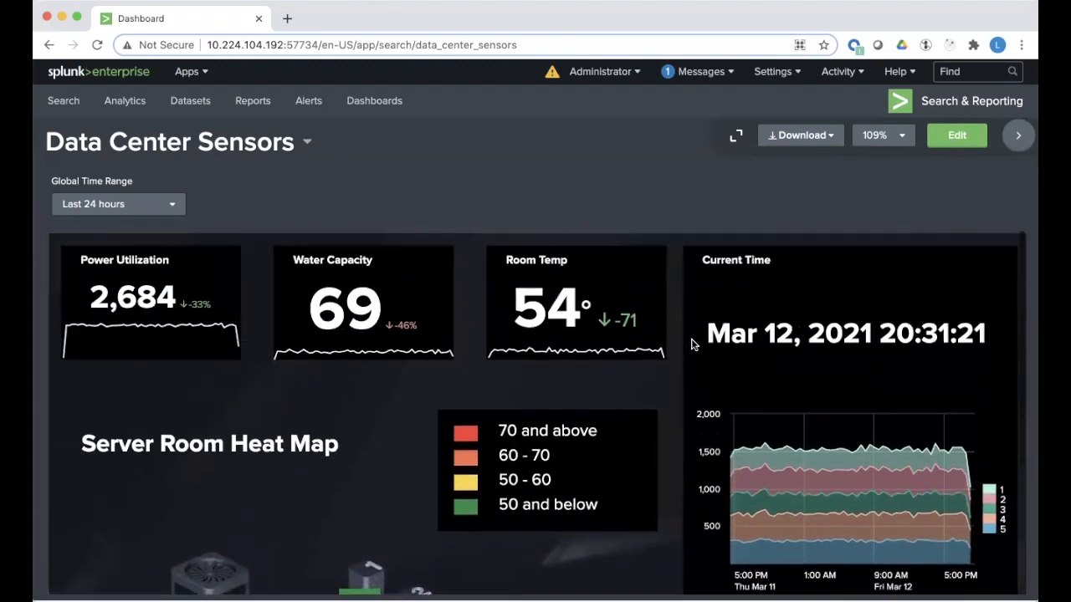